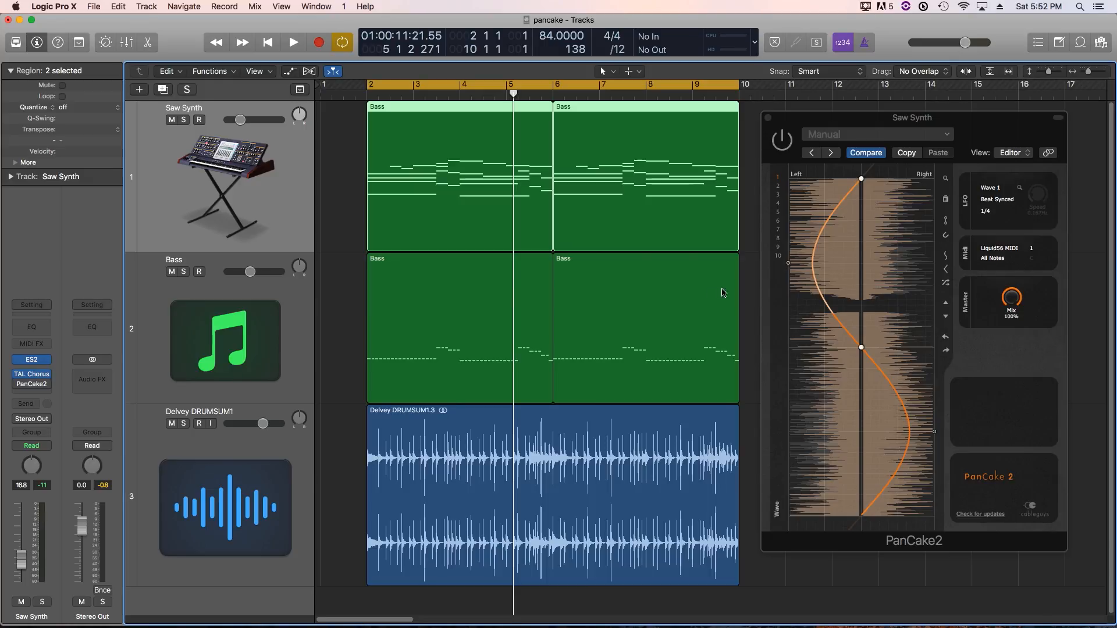
# Step: Reshape the PanCake2 pan curve by moving its first and middle nodes toward Right, and set the LFO mode to Hertz Synced
pyautogui.moveTo(861, 179); pyautogui.dragTo(917, 228)
pyautogui.moveTo(863, 351); pyautogui.dragTo(793, 432)
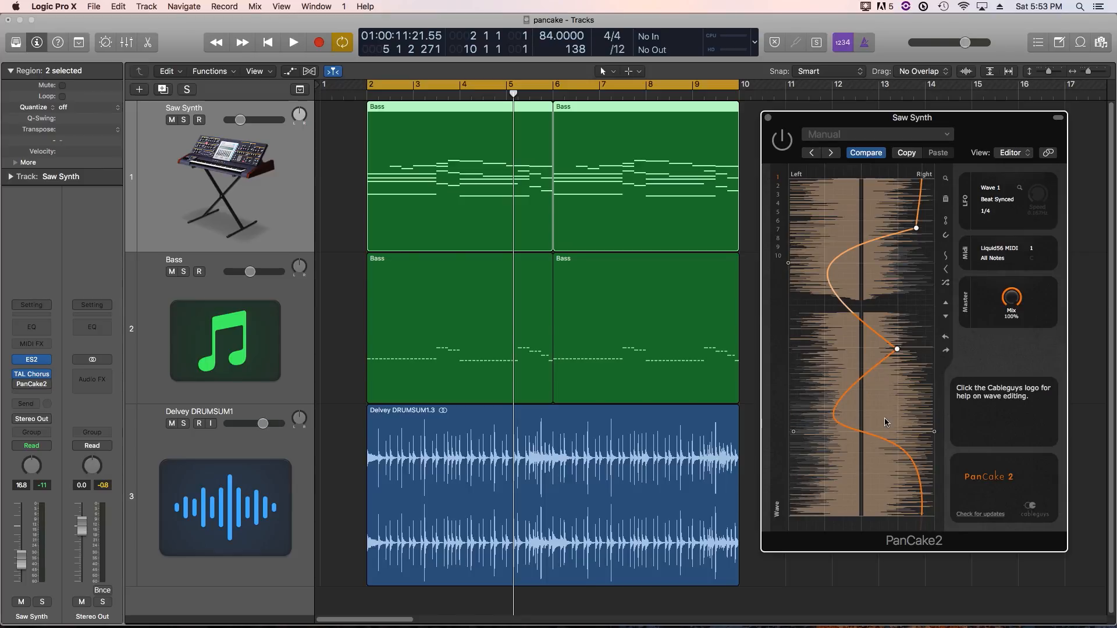
pyautogui.click(998, 213)
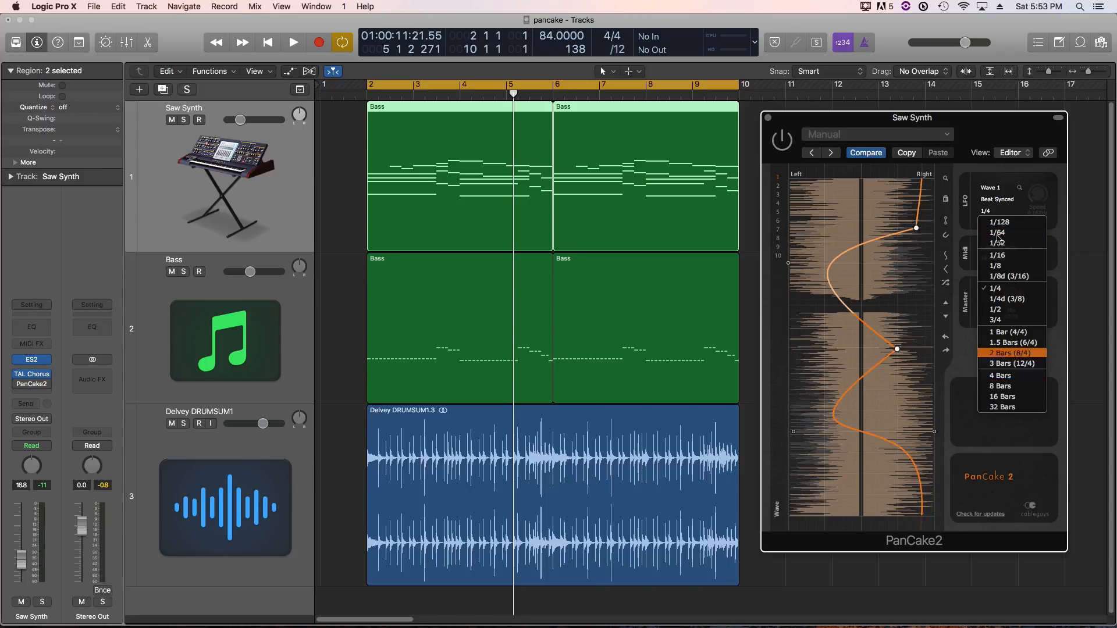
pyautogui.click(998, 200)
pyautogui.click(1013, 244)
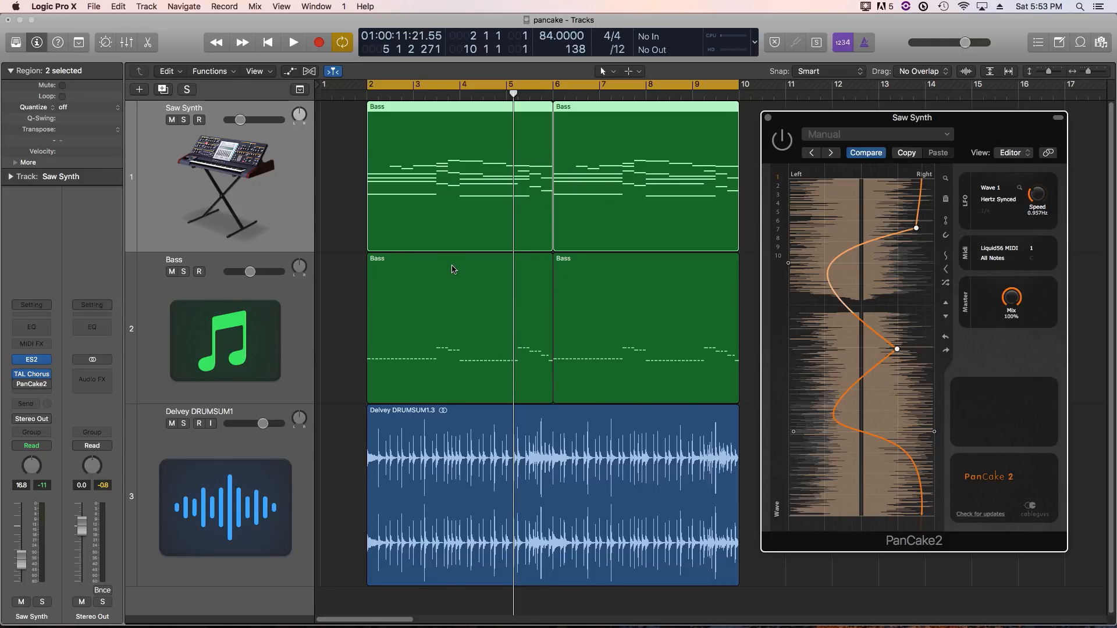
# Step: Play the project, solo the Saw Synth track while listening, and stop playback
pyautogui.press('space')
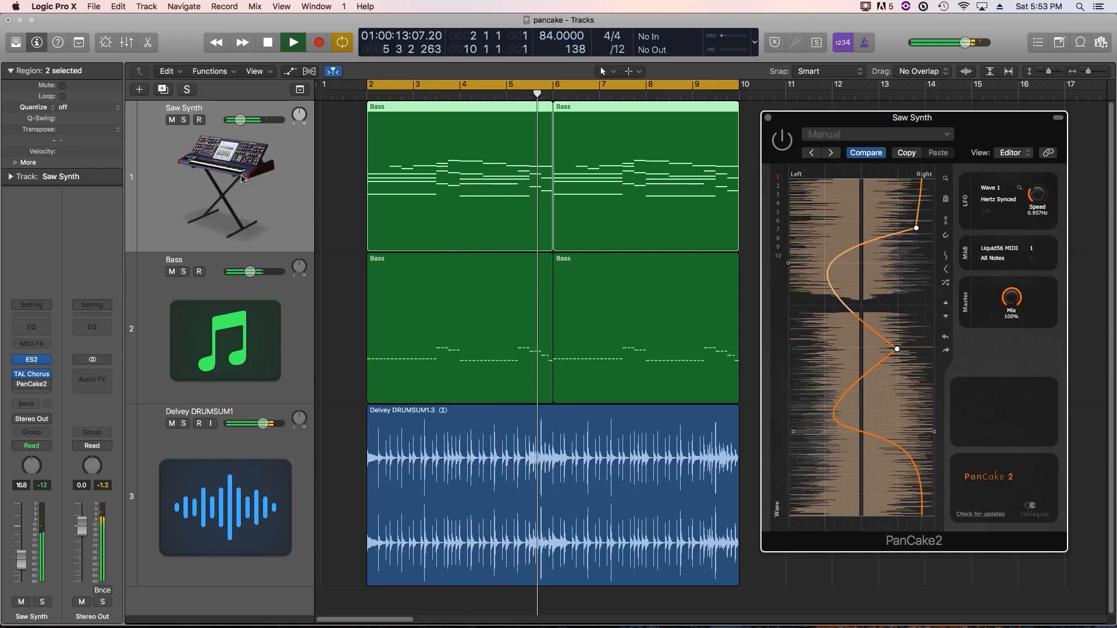
pyautogui.click(187, 120)
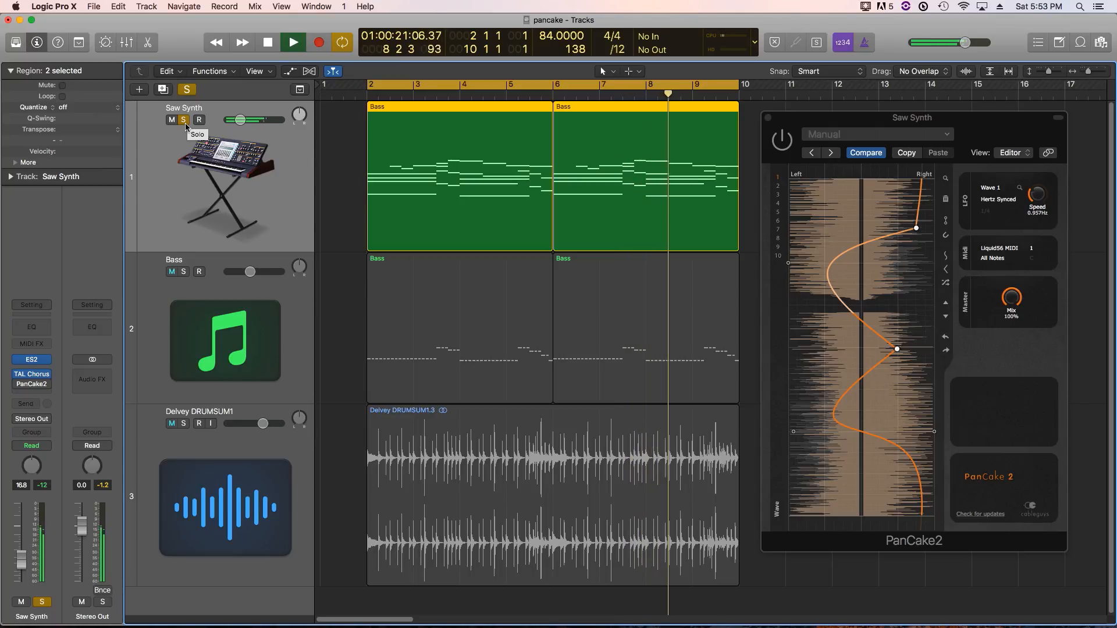
pyautogui.press('space')
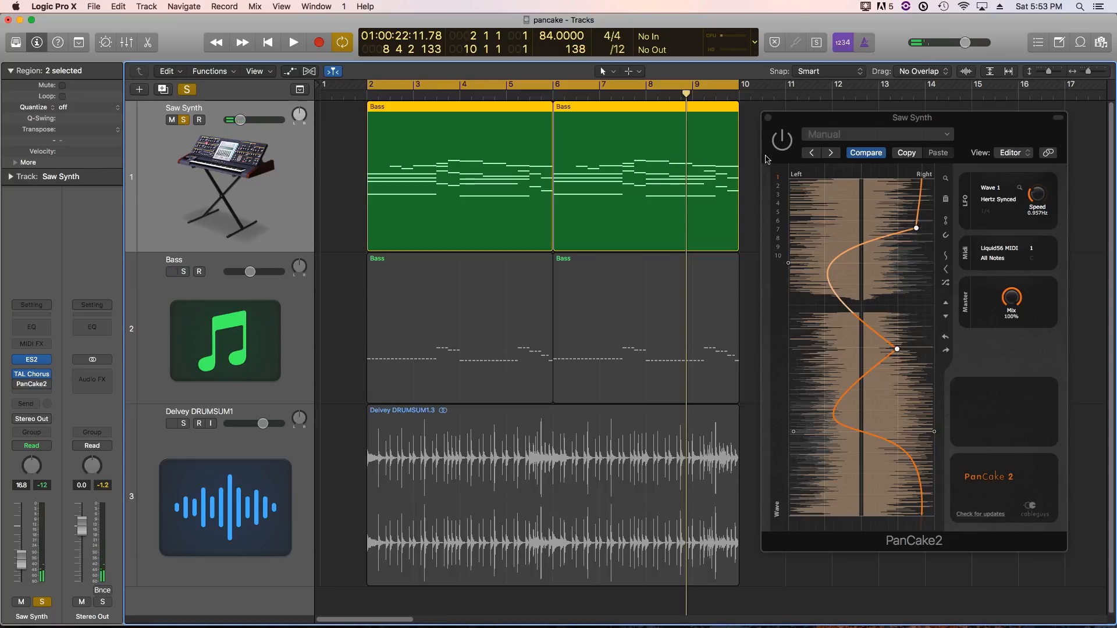
# Step: Enable the PanCake2 plug-in on the Saw Synth track and reset its pan curve to the Sine waveform
pyautogui.click(803, 124)
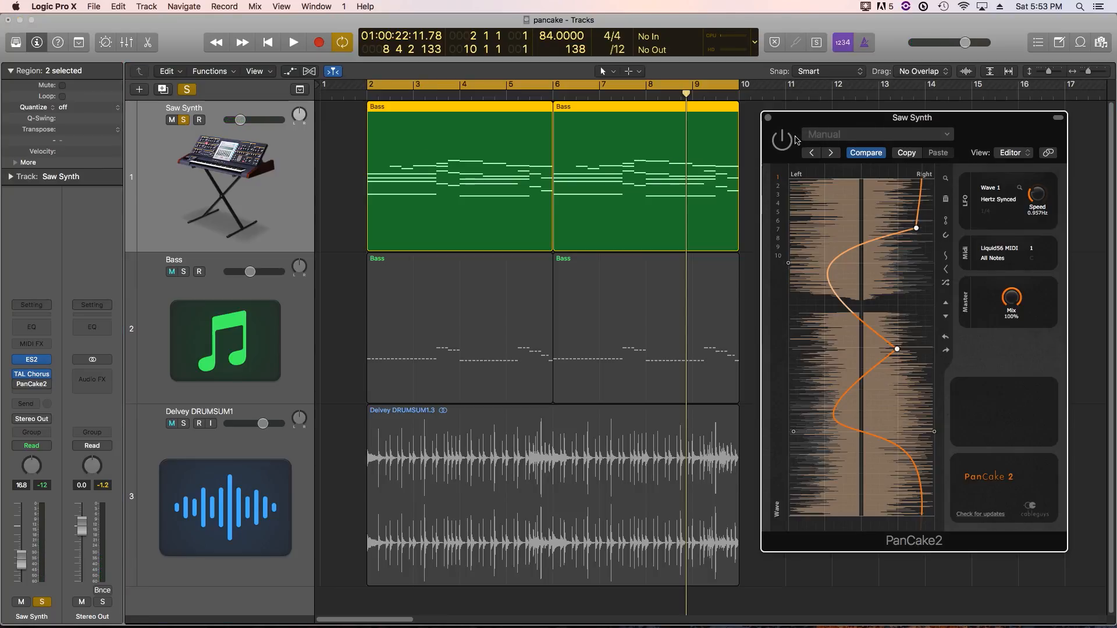
pyautogui.click(786, 140)
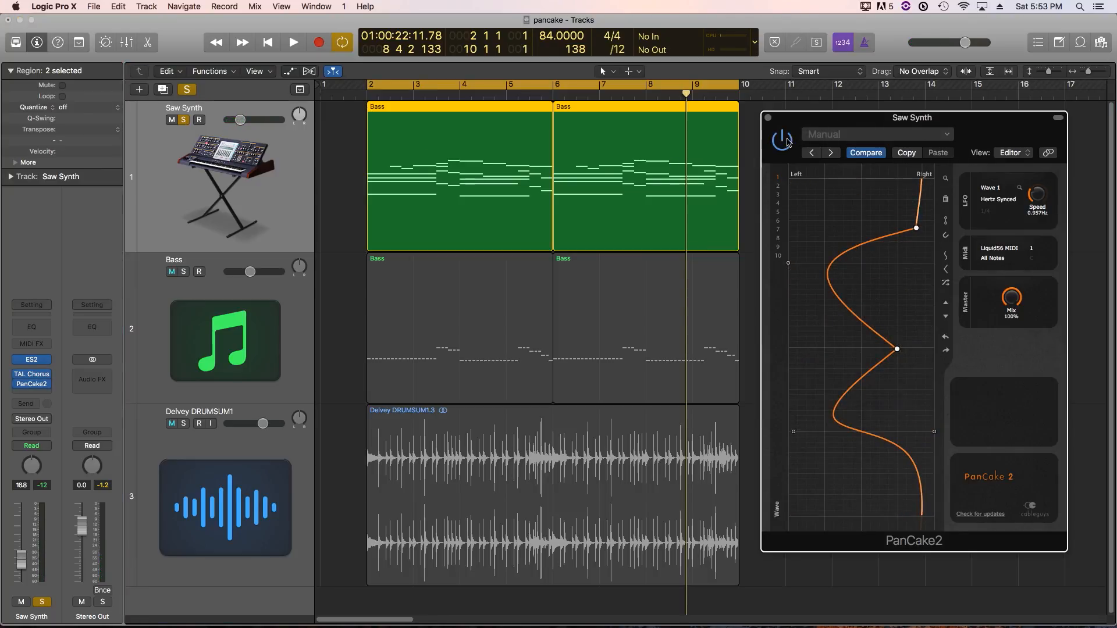
pyautogui.click(949, 257)
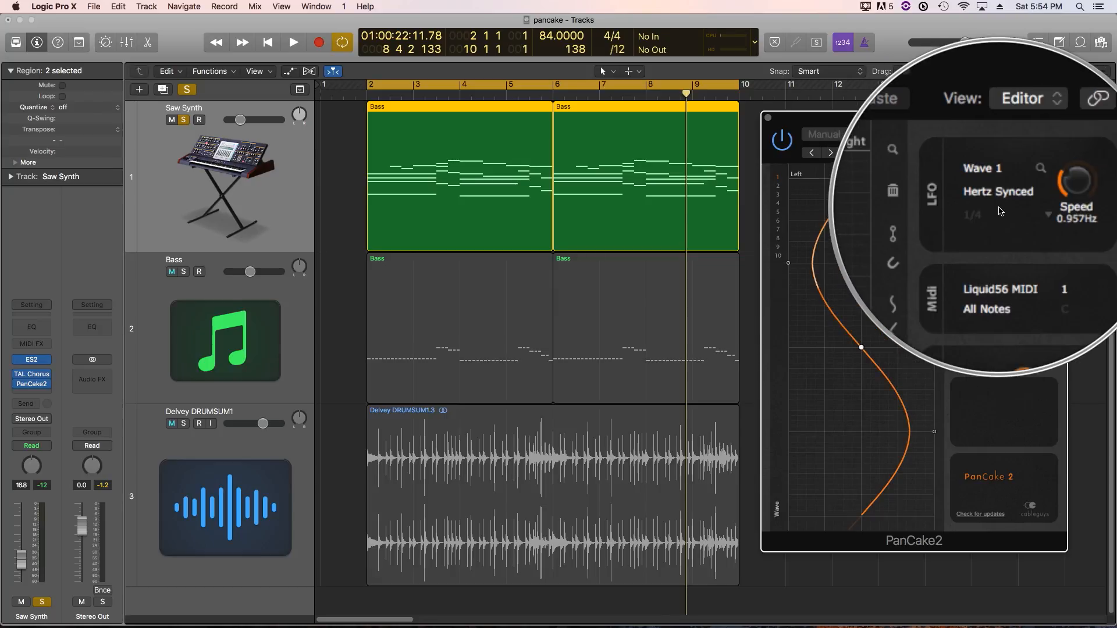
# Step: Try Wave 2 as the LFO wave and return to Wave 1
pyautogui.click(1001, 189)
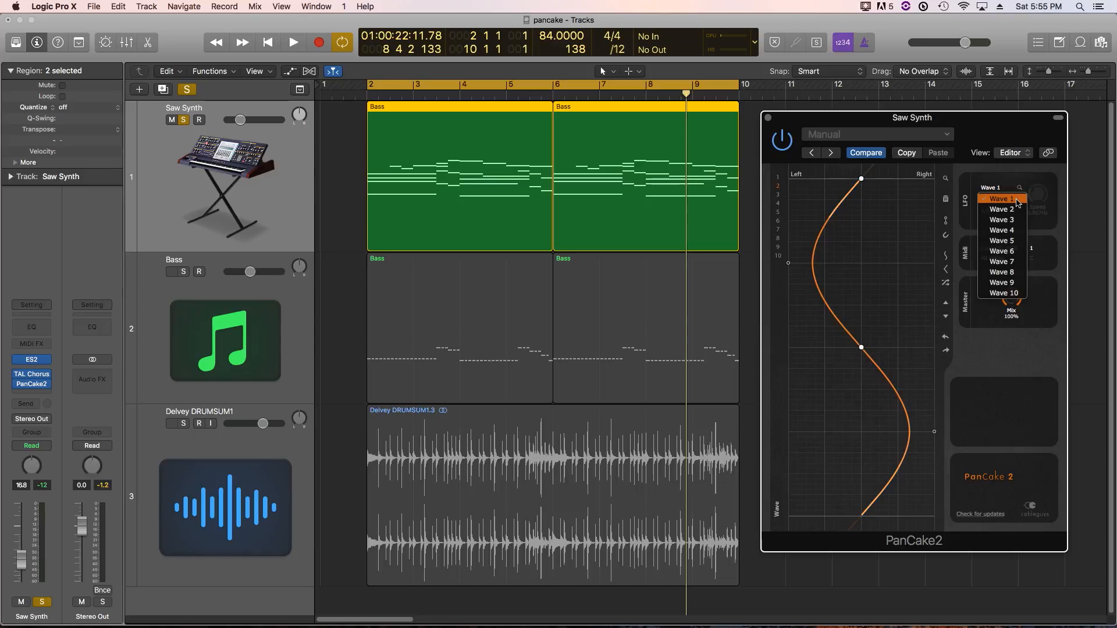
pyautogui.click(1016, 201)
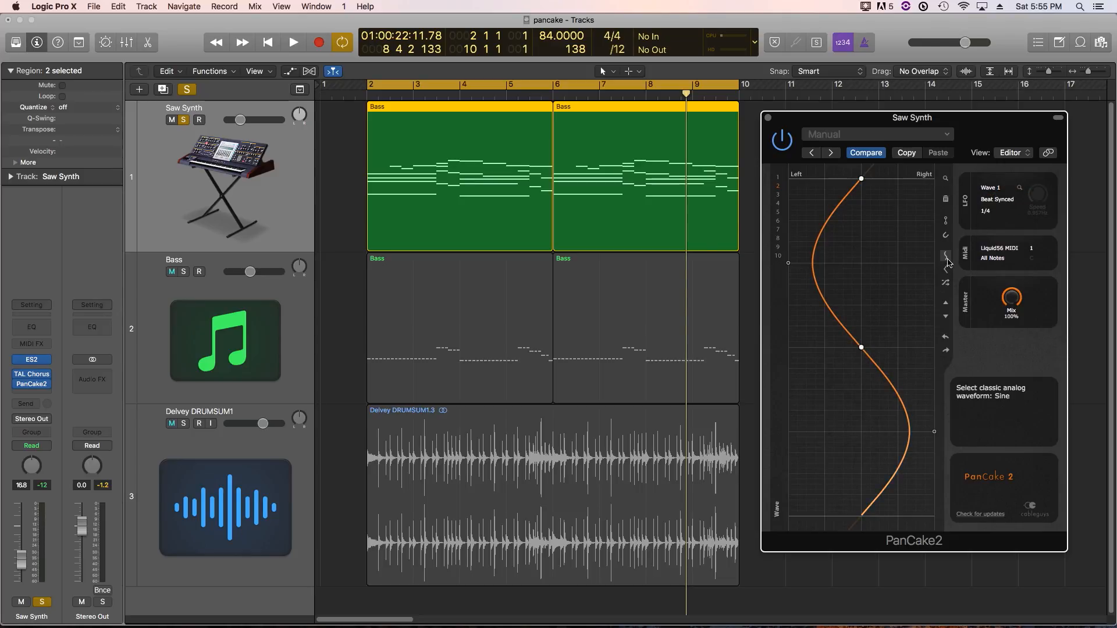
pyautogui.click(1007, 188)
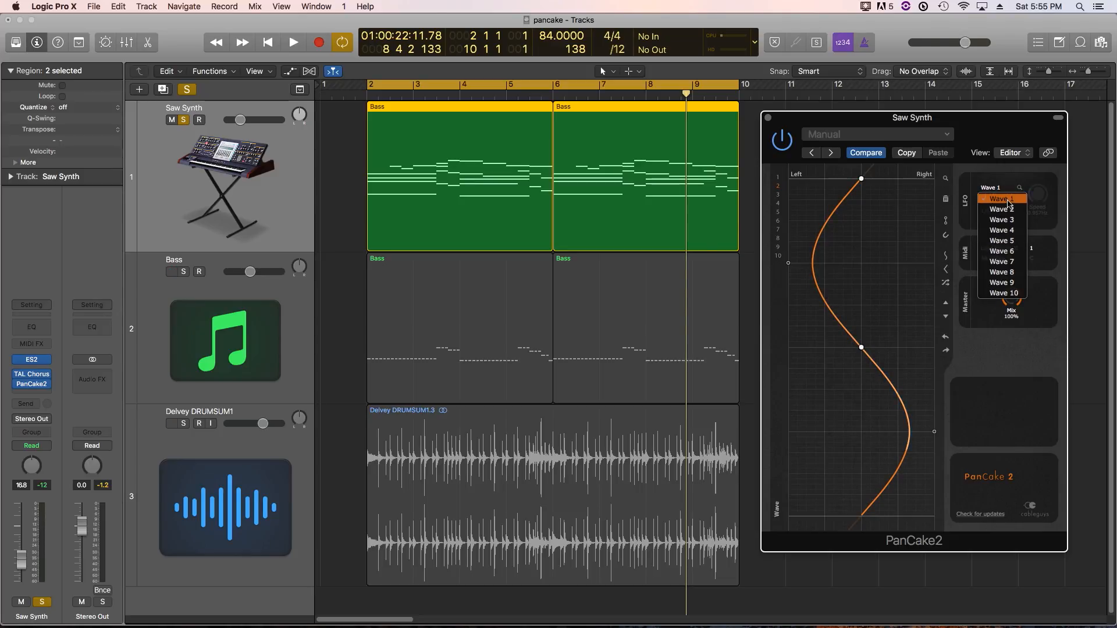
pyautogui.click(1008, 210)
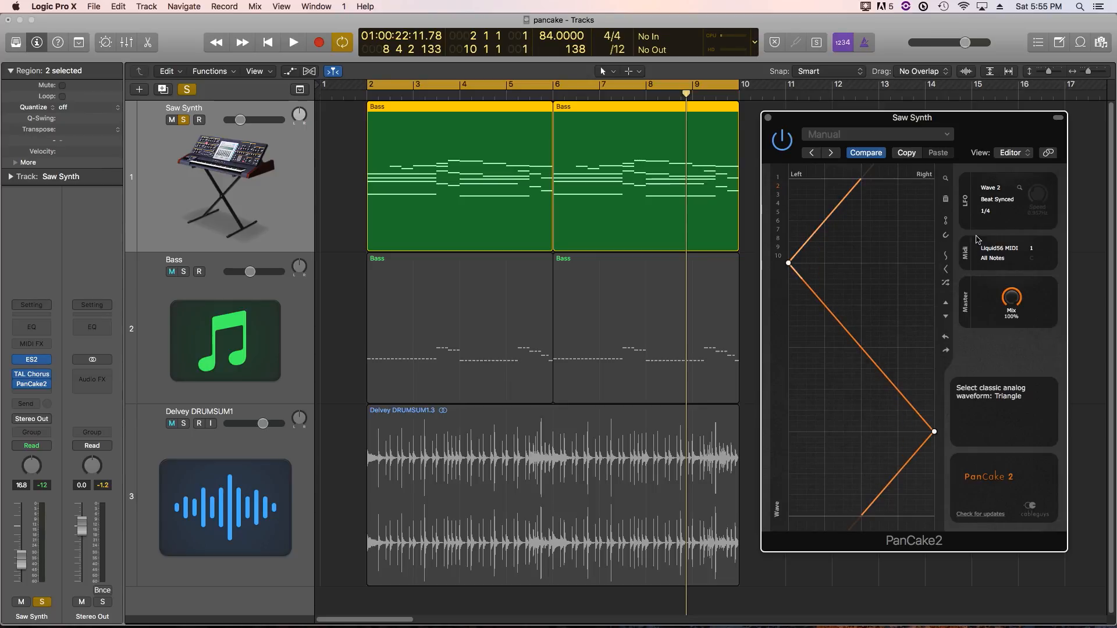
pyautogui.click(999, 189)
pyautogui.click(1003, 199)
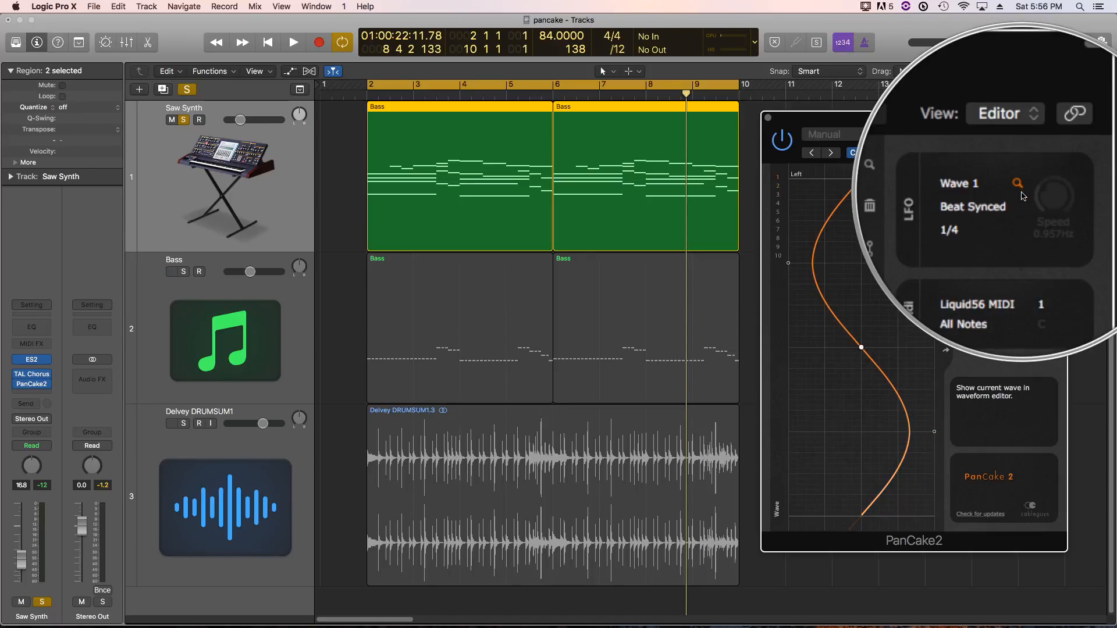
pyautogui.click(1002, 188)
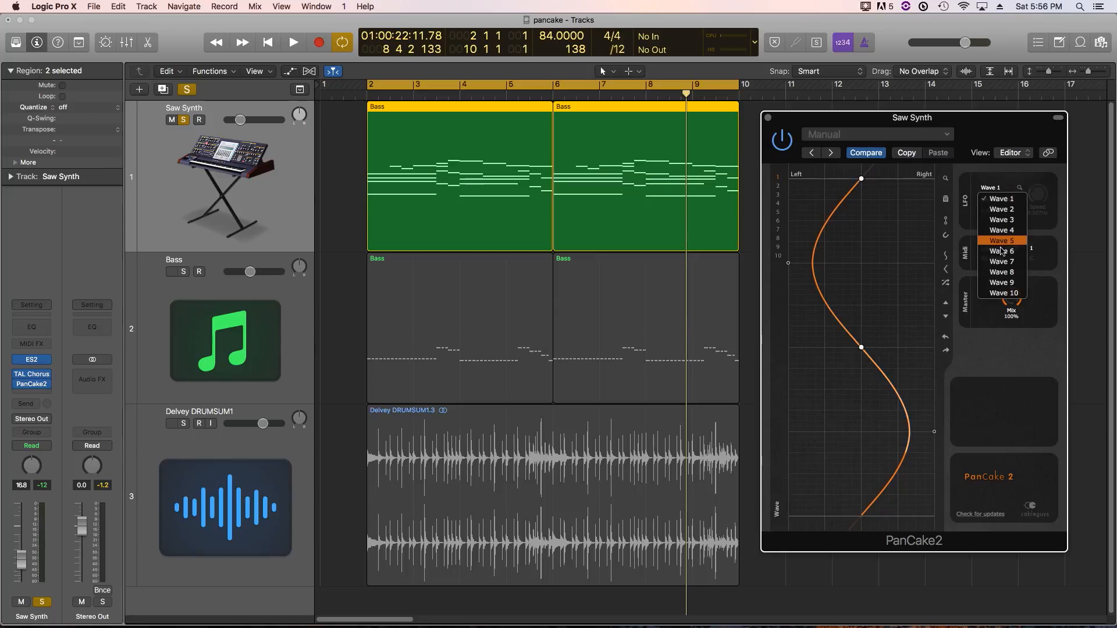
pyautogui.click(1011, 185)
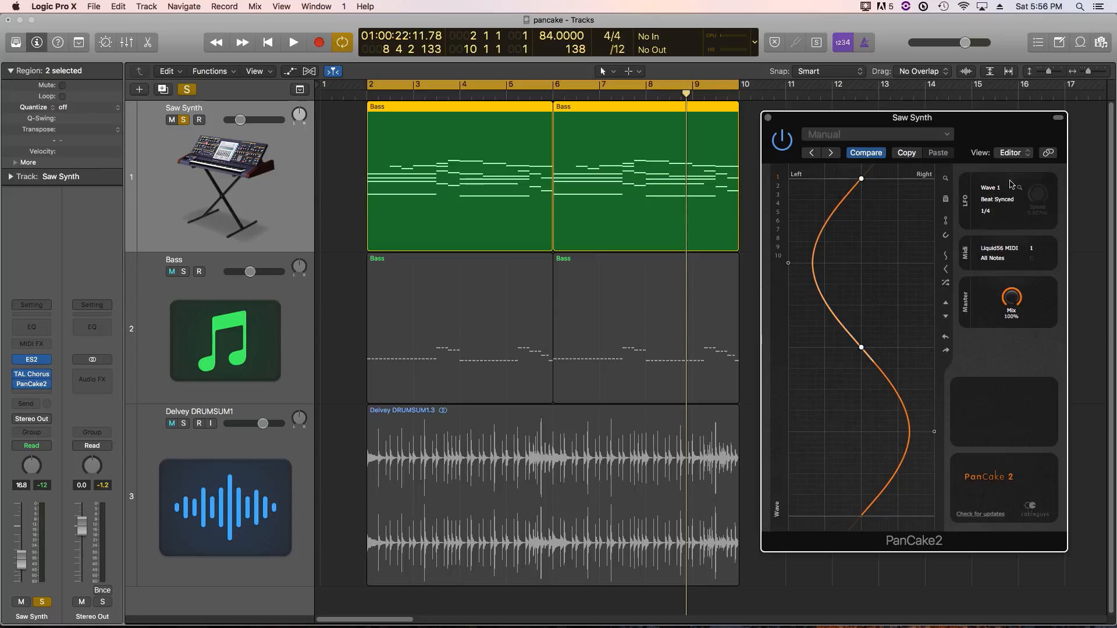
# Step: Set the LFO mode to Beat Synced and its rate to 1/4
pyautogui.click(1005, 199)
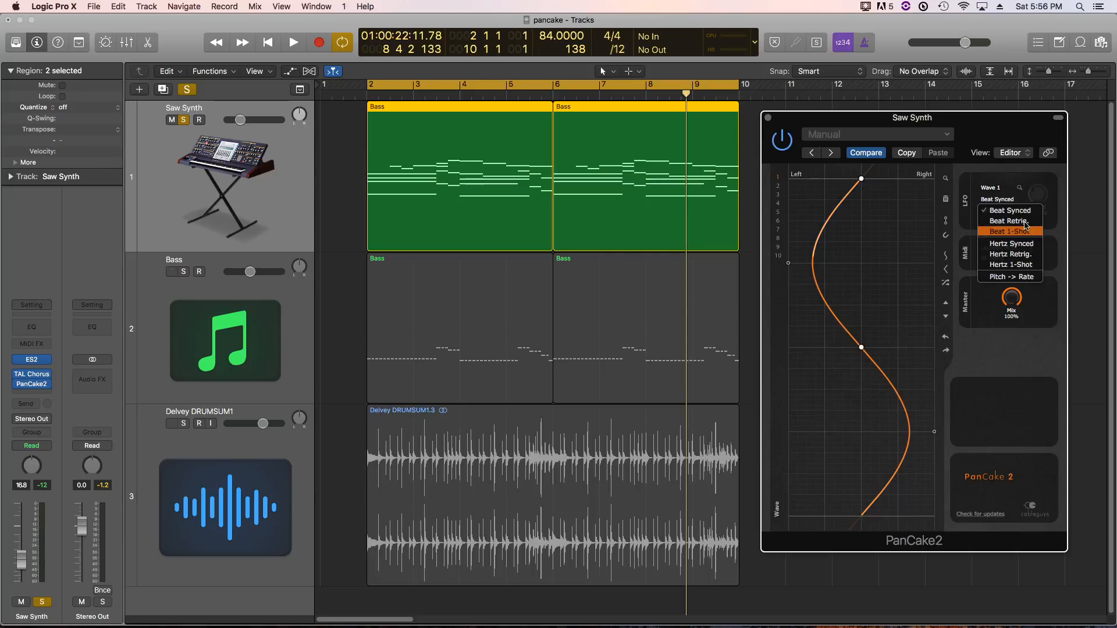
pyautogui.click(1026, 211)
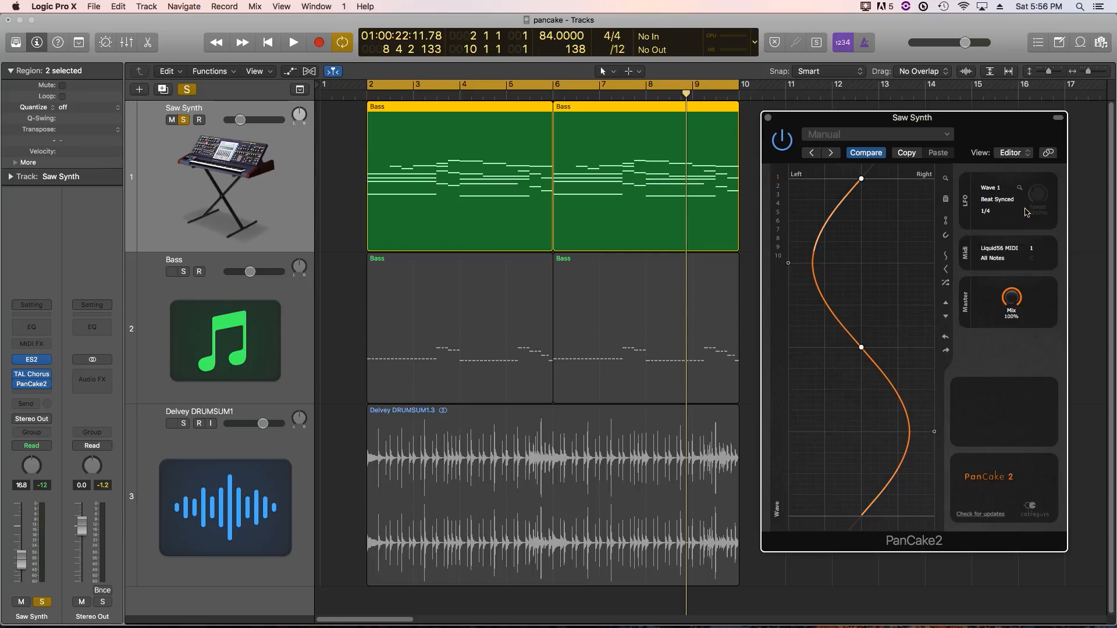
pyautogui.click(989, 213)
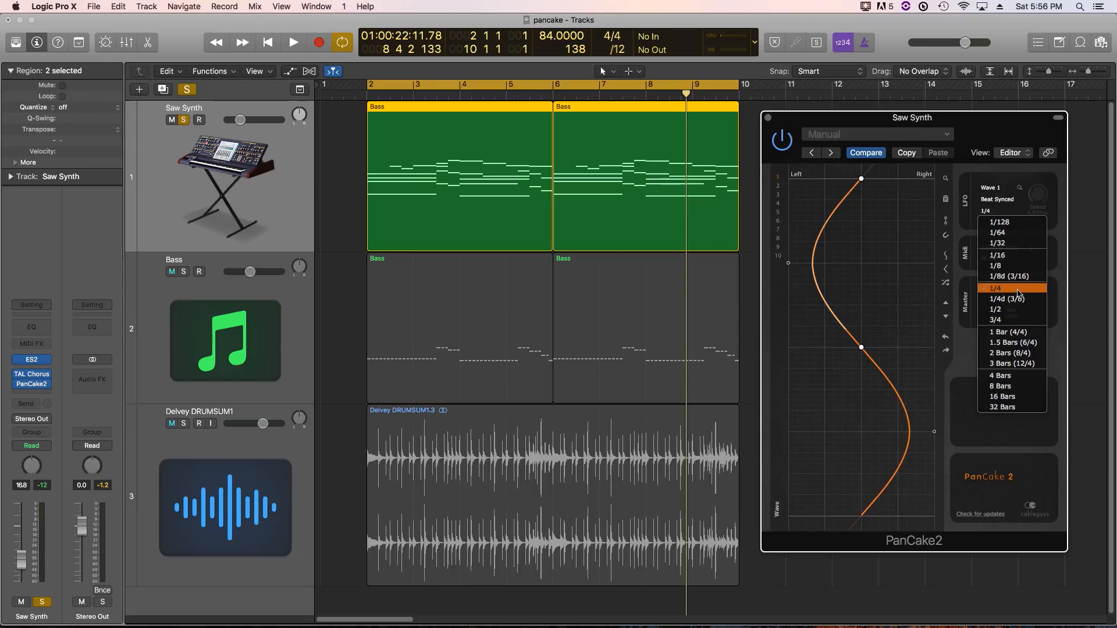
pyautogui.click(1019, 289)
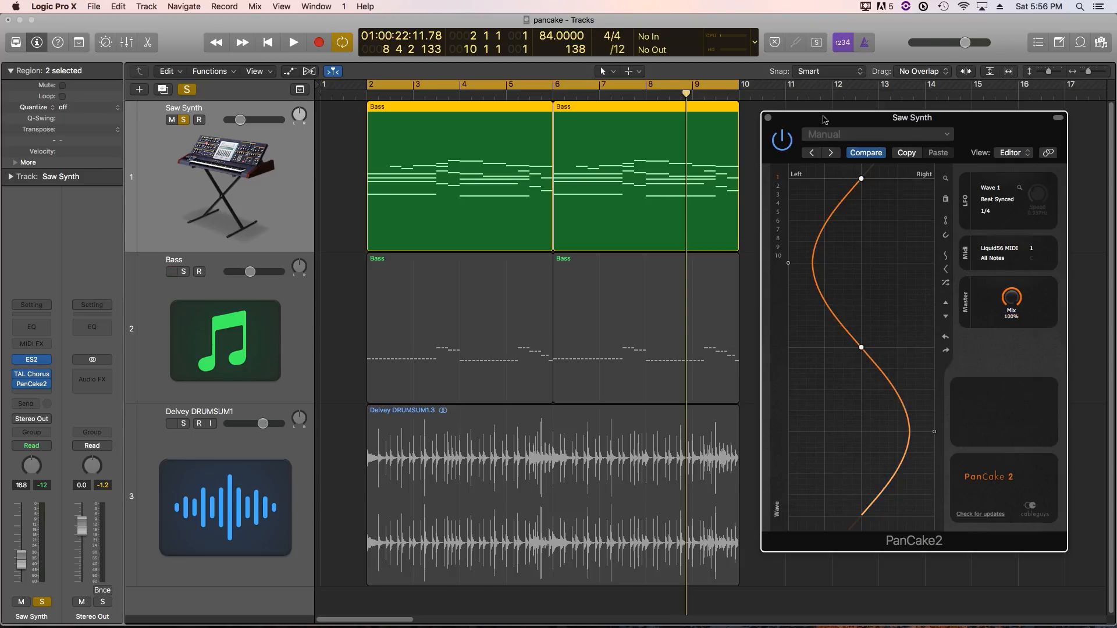
# Step: During playback, set the LFO rate to 1/8 and change the pan curve to the Triangle waveform
pyautogui.press('space')
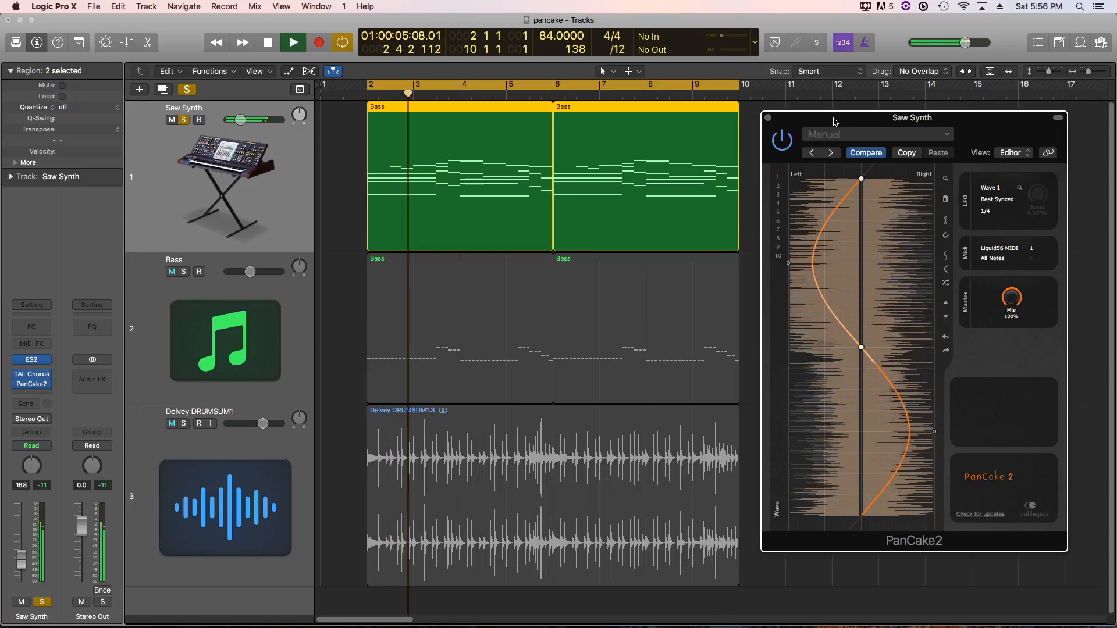
pyautogui.click(998, 215)
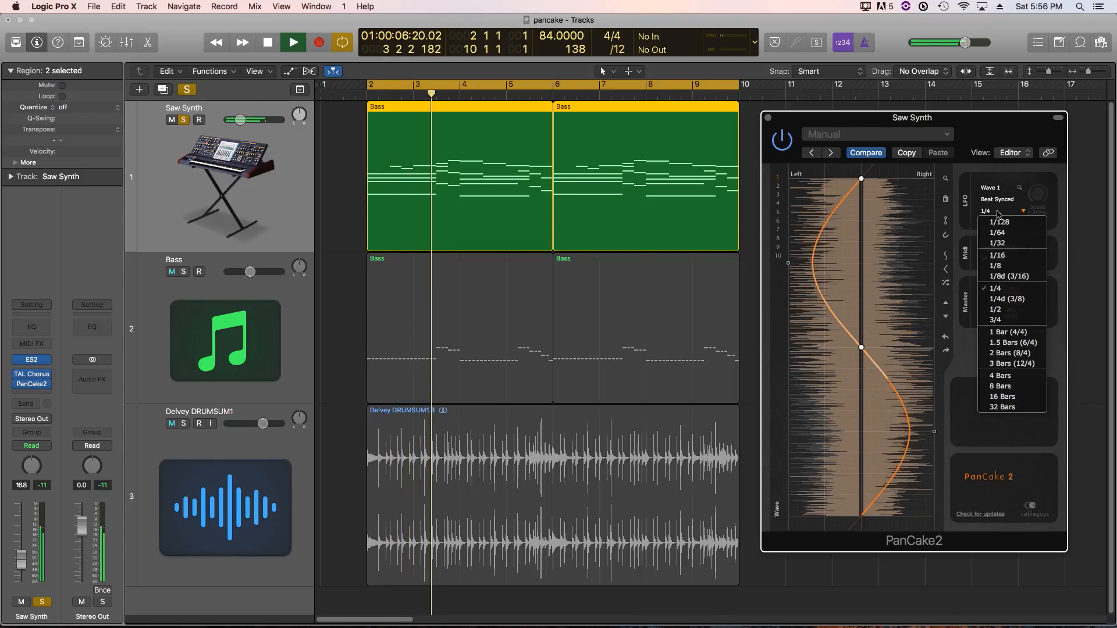
pyautogui.click(1008, 269)
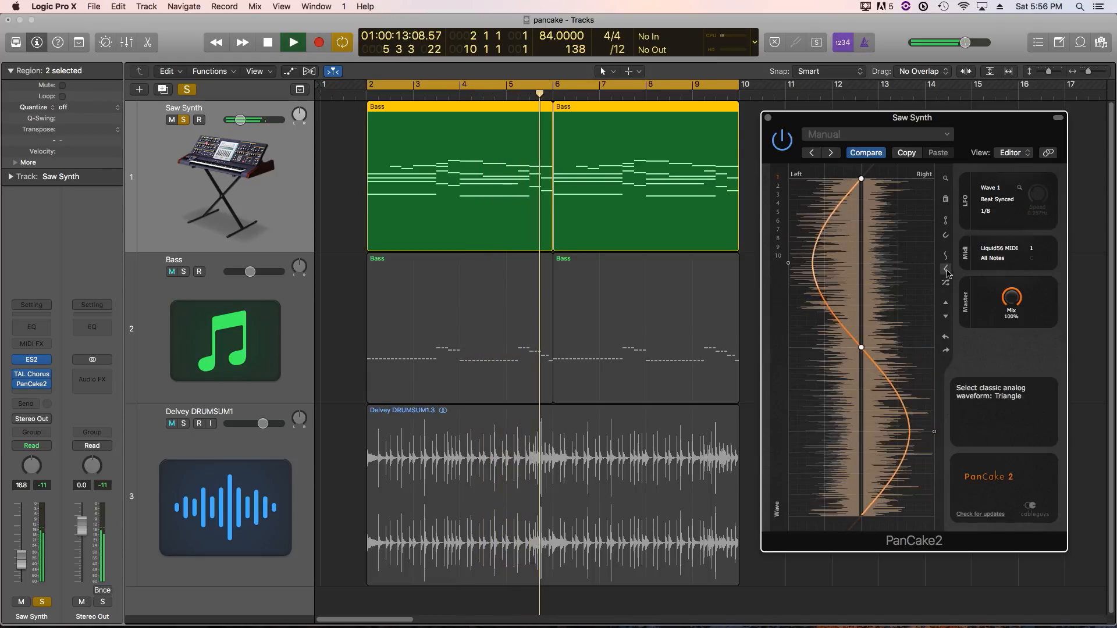
pyautogui.click(947, 270)
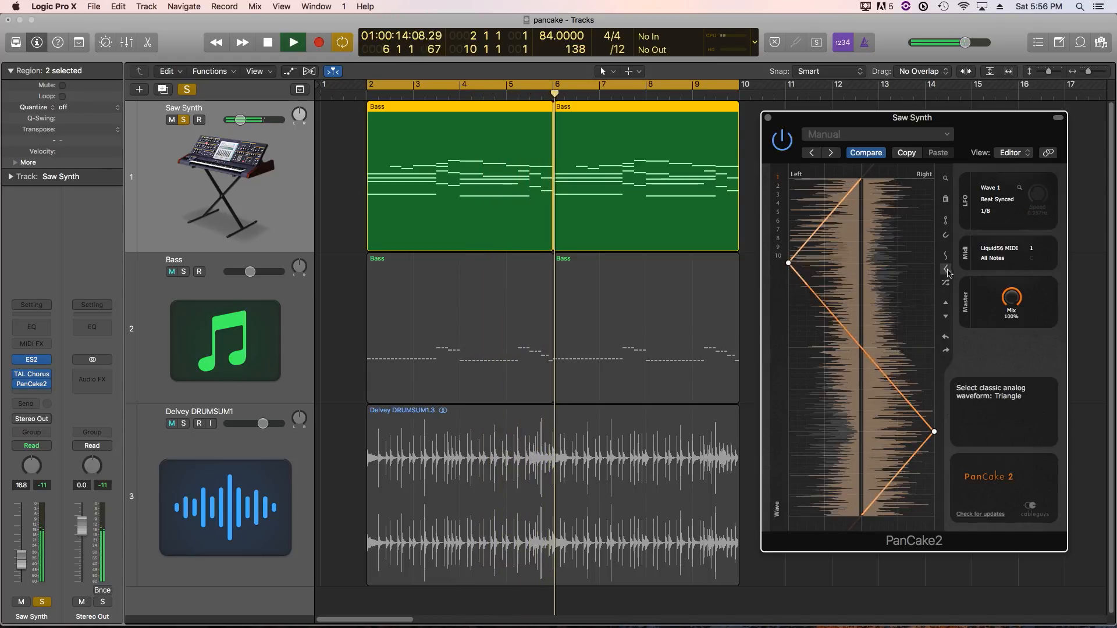
# Step: Set the Beat Synced LFO rate to 1 Bar (4/4), listen to the panning, and stop playback
pyautogui.click(997, 199)
pyautogui.click(1008, 210)
pyautogui.click(986, 210)
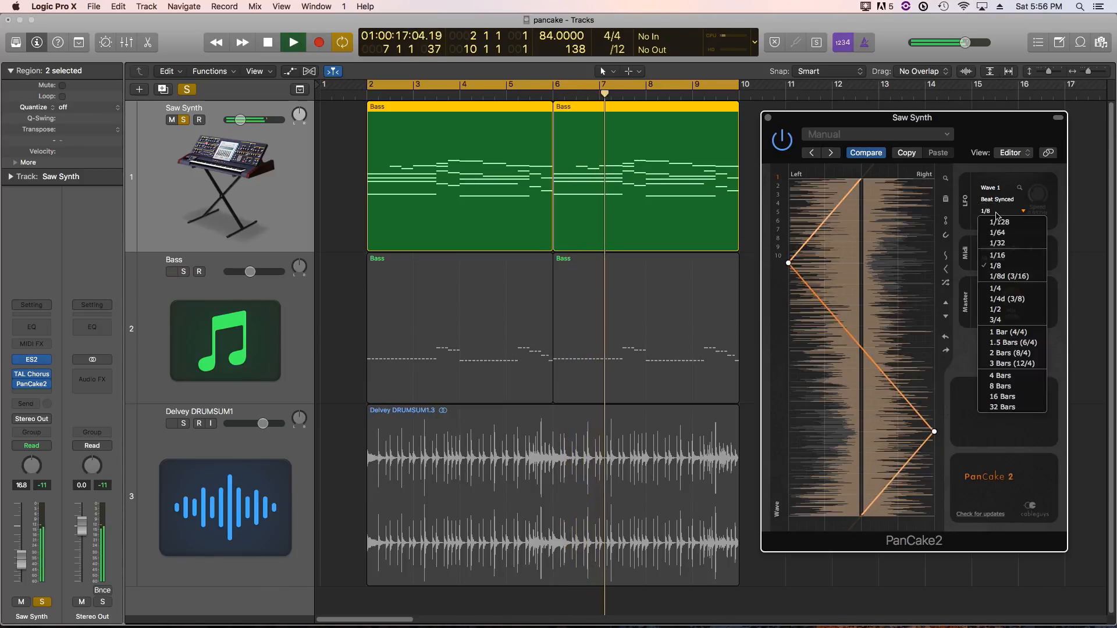
pyautogui.click(1009, 337)
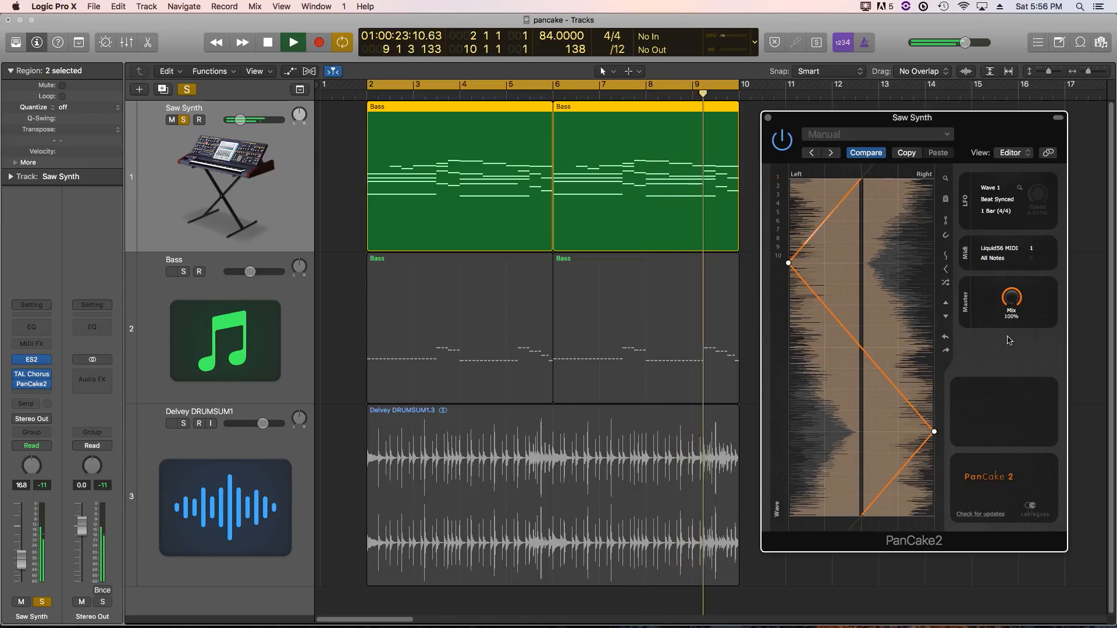
pyautogui.press('space')
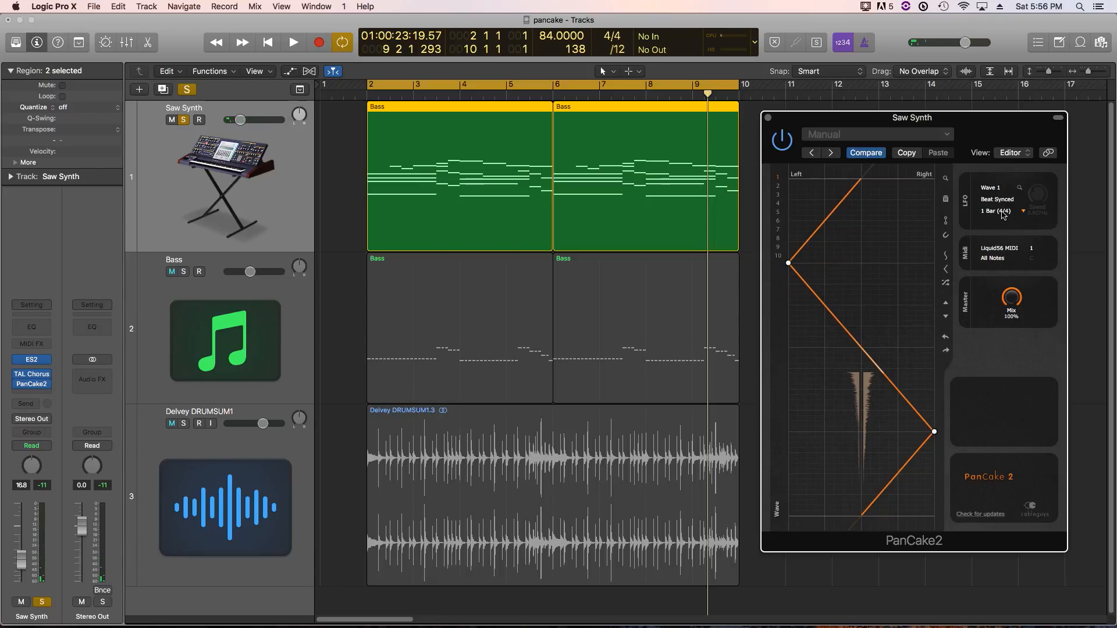
# Step: Review the LFO rate options and alternate the pan curve between the Triangle and Sine waveforms, finishing on Sine
pyautogui.click(997, 211)
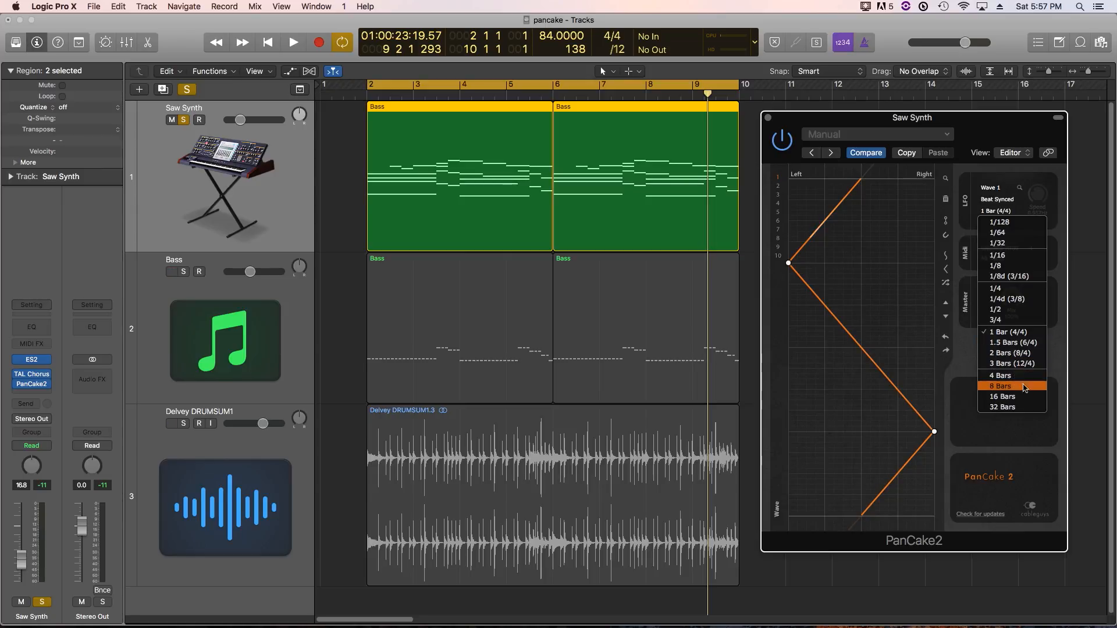
pyautogui.click(1057, 373)
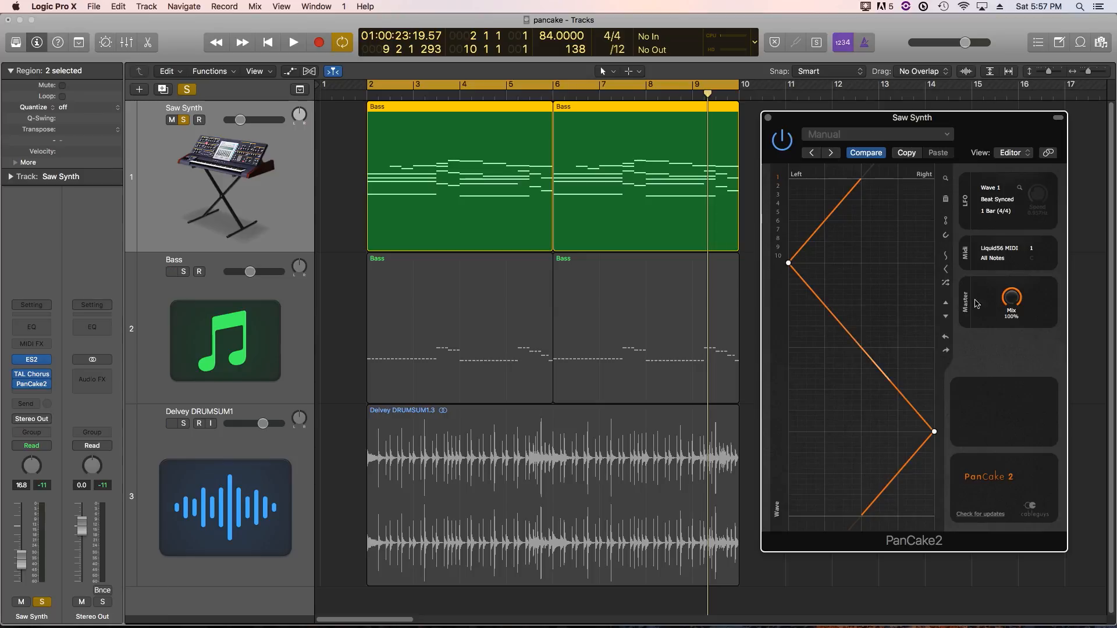
pyautogui.click(946, 257)
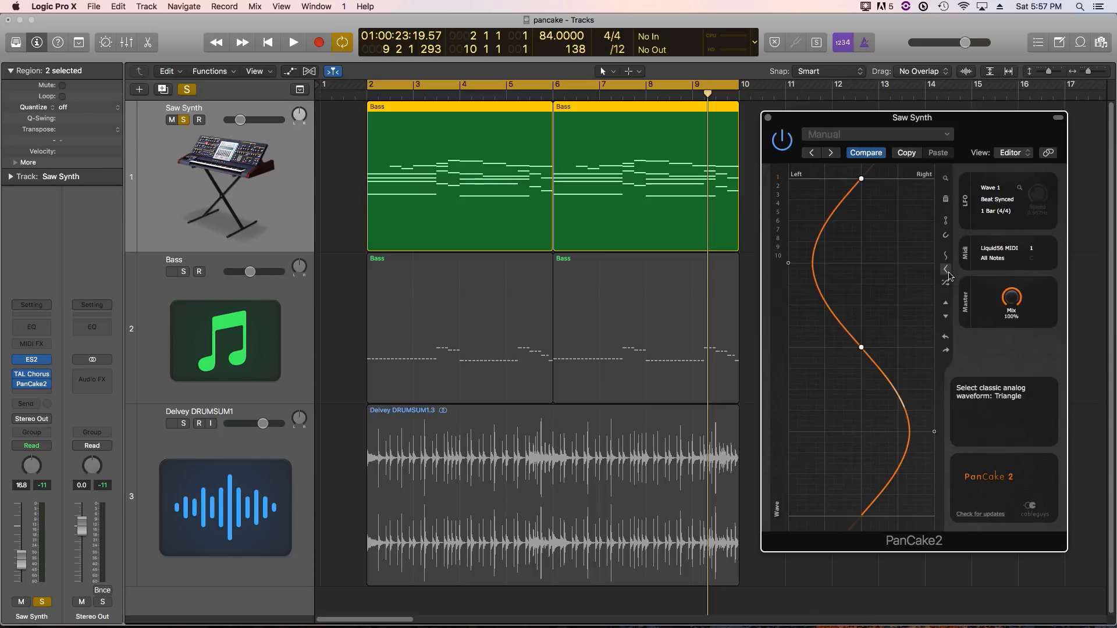
pyautogui.click(950, 277)
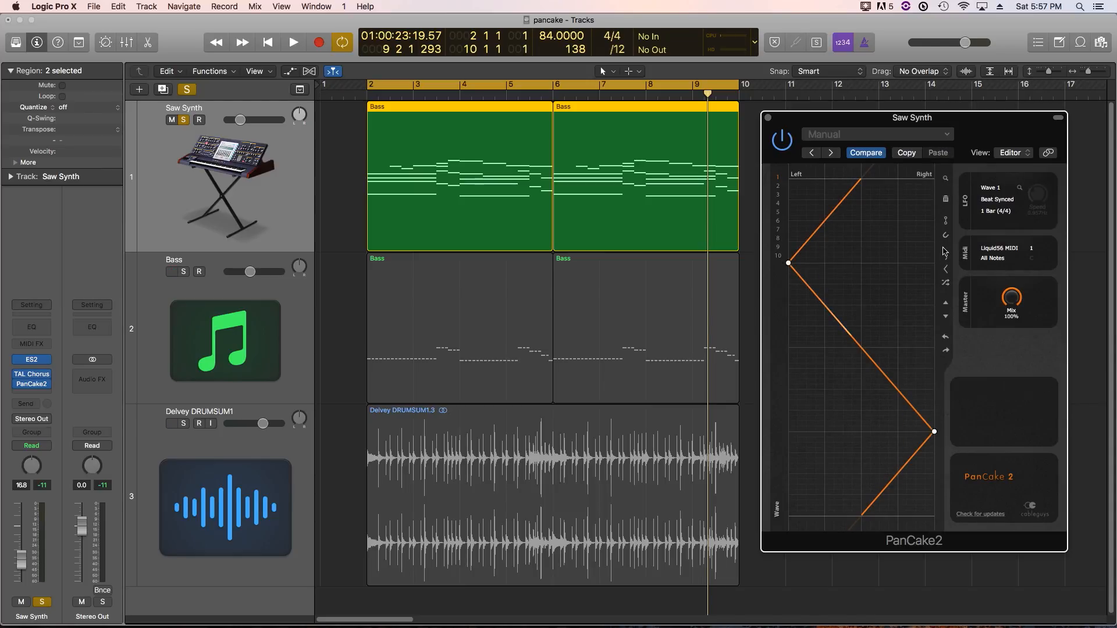
pyautogui.click(949, 259)
pyautogui.click(950, 276)
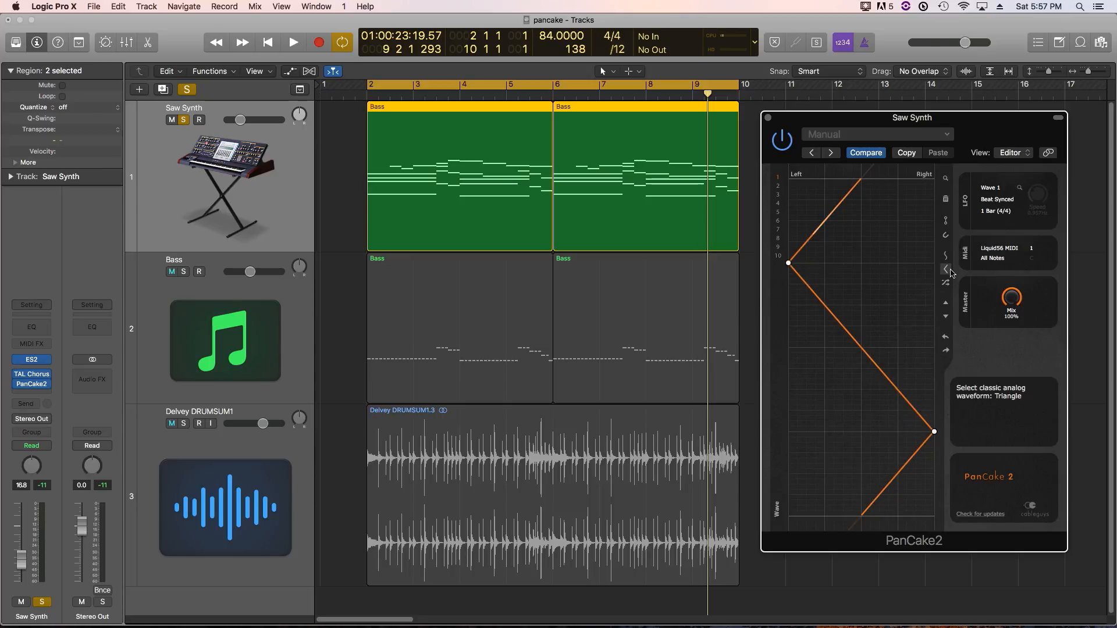
pyautogui.click(946, 256)
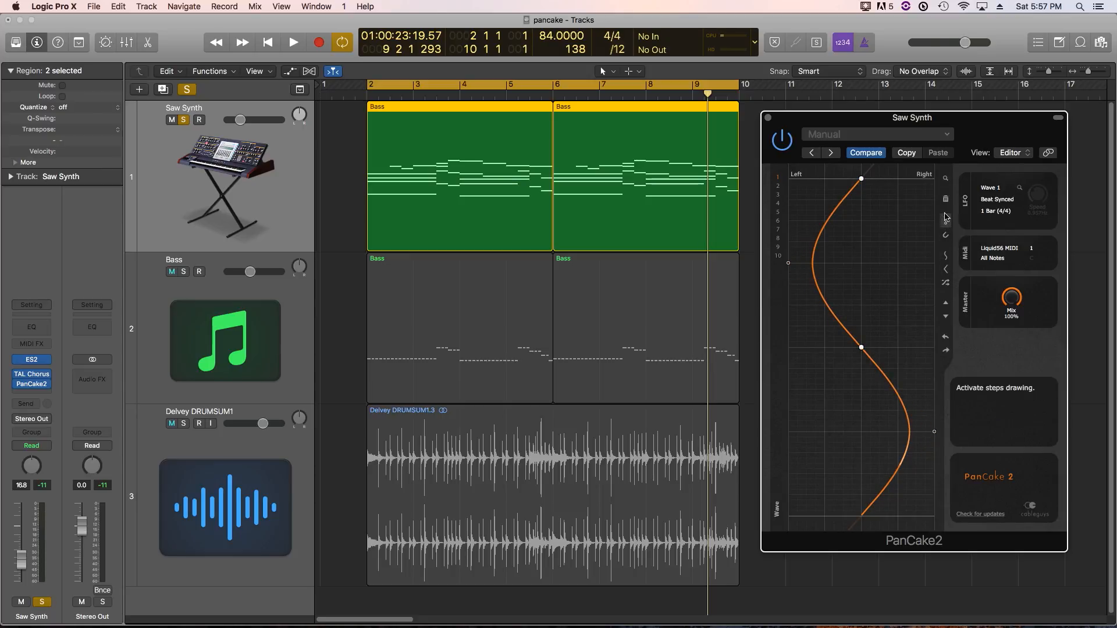
# Step: Reshape the Sine into a custom pan curve with its first node toward Right, its middle node fully Left, and extra bends between and below them
pyautogui.moveTo(863, 181); pyautogui.dragTo(893, 237)
pyautogui.moveTo(858, 348); pyautogui.dragTo(931, 317)
pyautogui.moveTo(873, 244); pyautogui.dragTo(935, 275)
pyautogui.moveTo(931, 319); pyautogui.dragTo(788, 320)
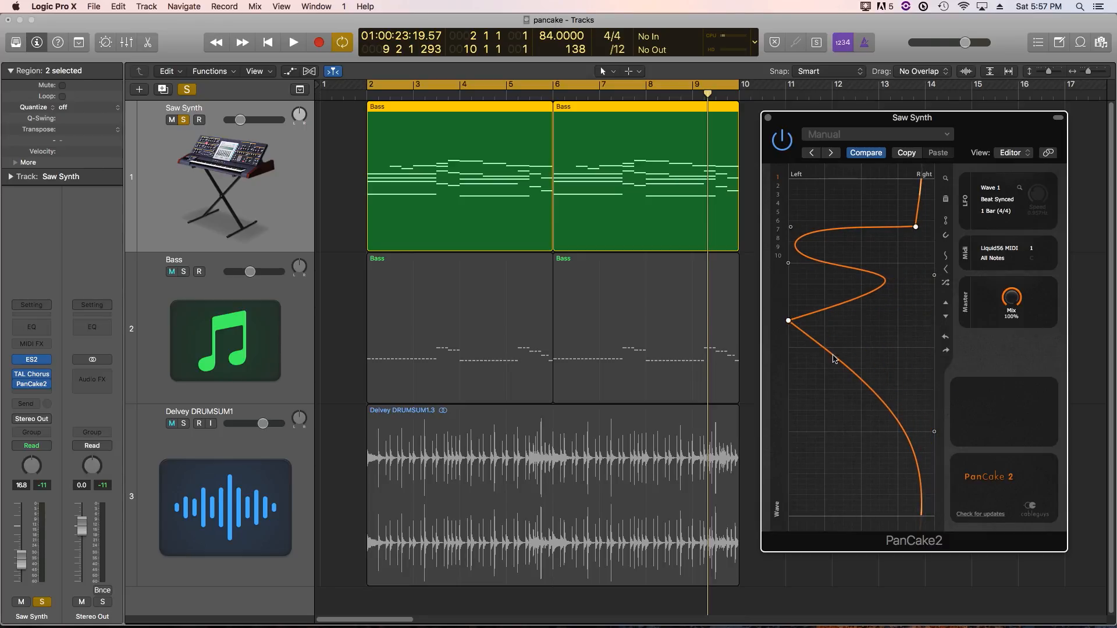
pyautogui.moveTo(834, 358); pyautogui.dragTo(788, 460)
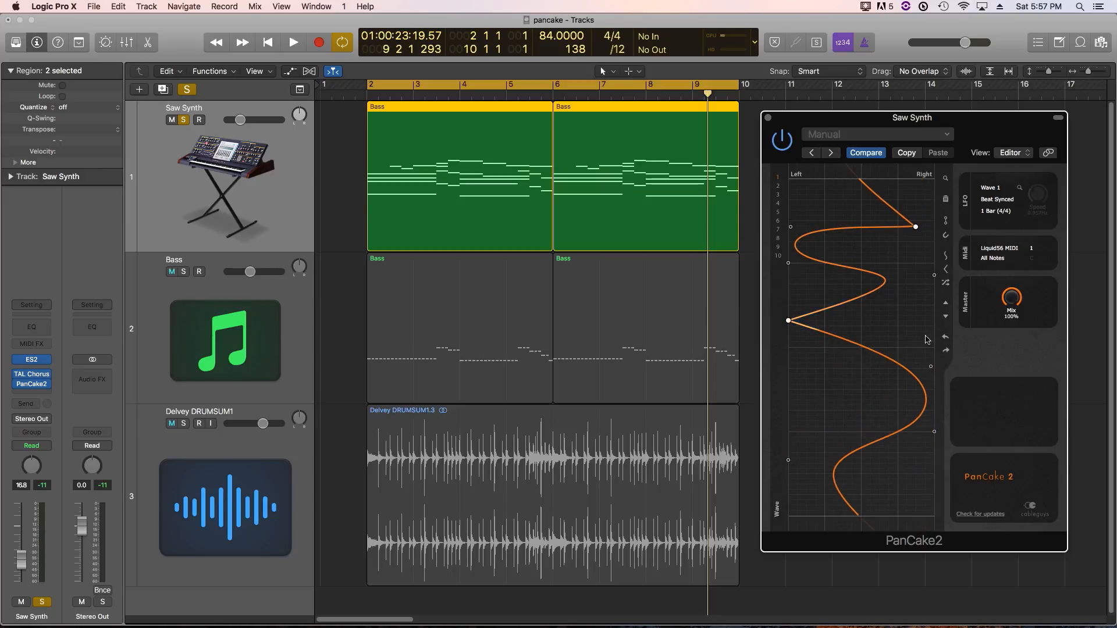
# Step: Listen to the custom pan curve, set the Beat Synced LFO rate to 1/2, and resume playback
pyautogui.press('space')
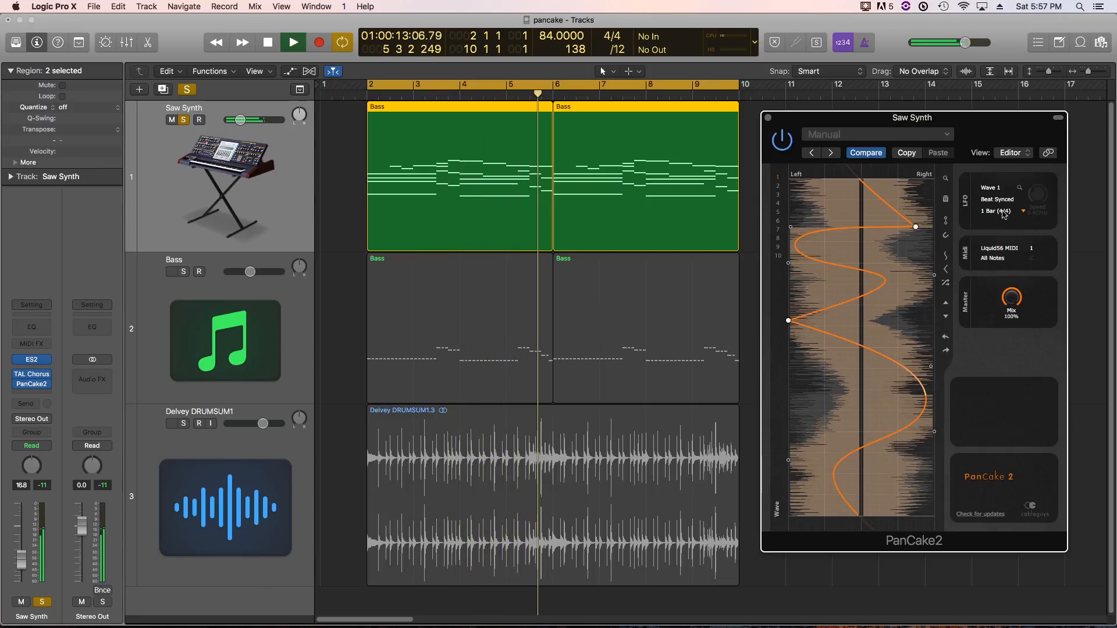
pyautogui.press('space')
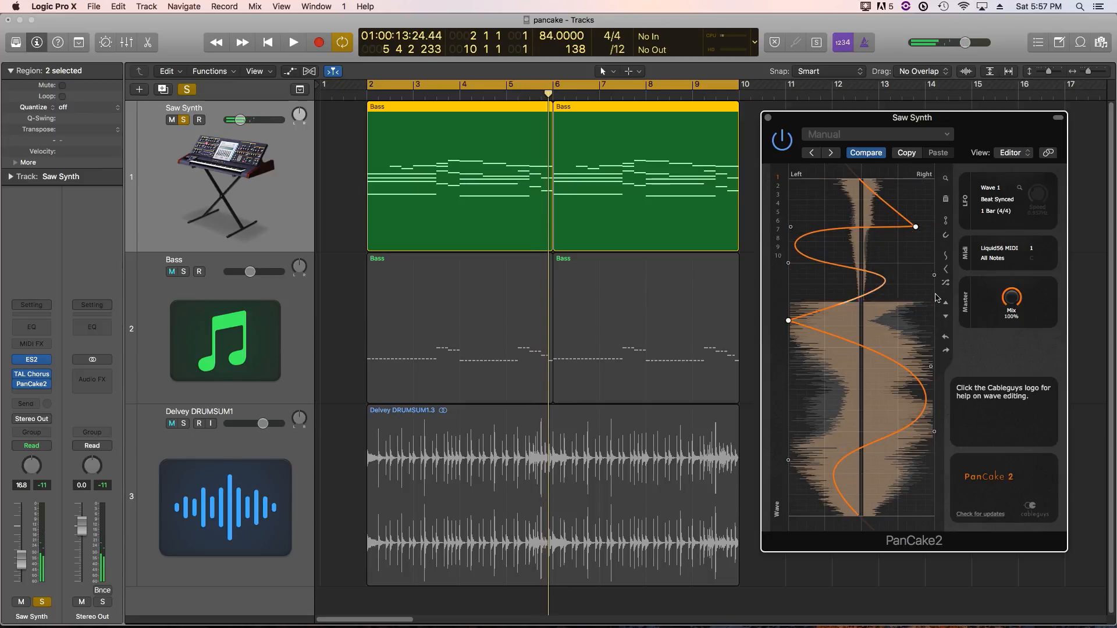
pyautogui.click(995, 210)
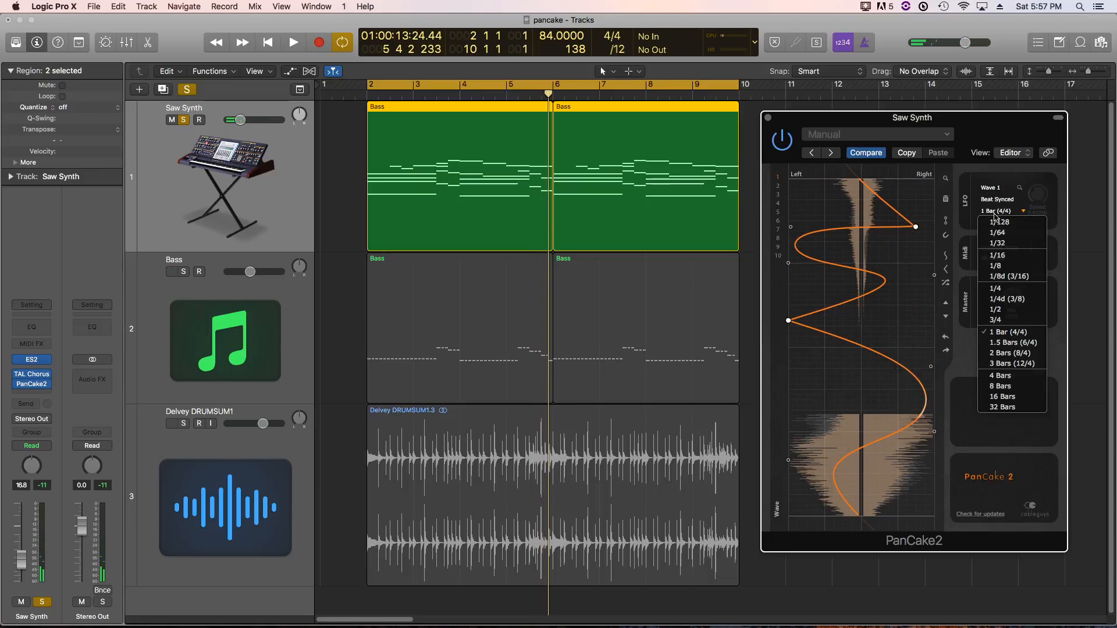
pyautogui.click(1018, 309)
pyautogui.press('space')
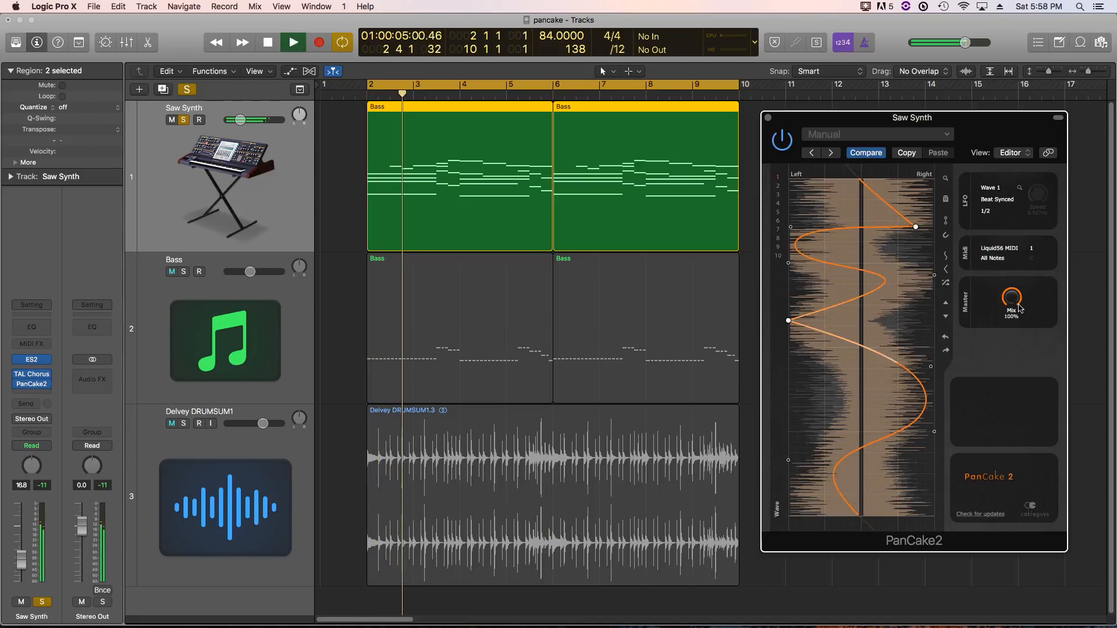
# Step: During playback, try the LFO rate at 1/16, change it to 4 Bars, and stop playback after listening
pyautogui.click(999, 212)
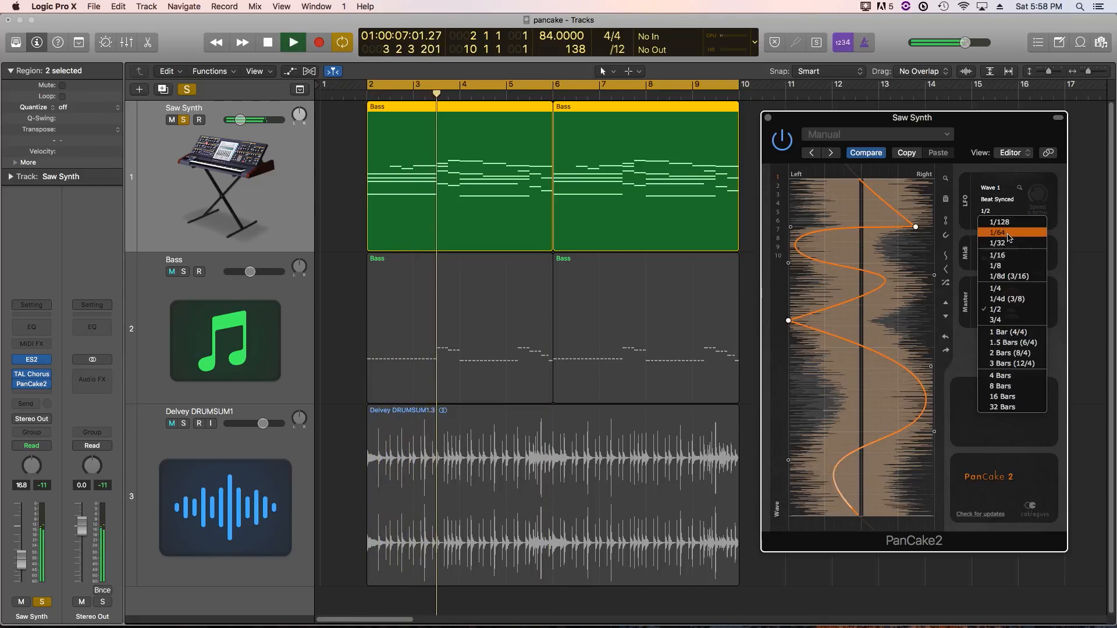
pyautogui.click(1008, 256)
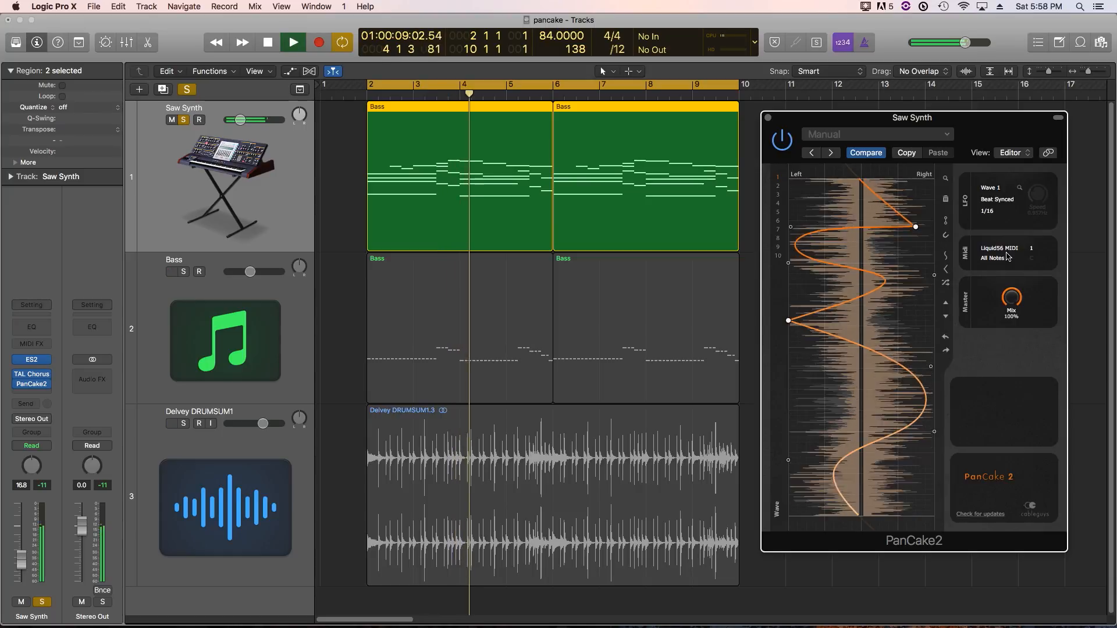
pyautogui.click(989, 210)
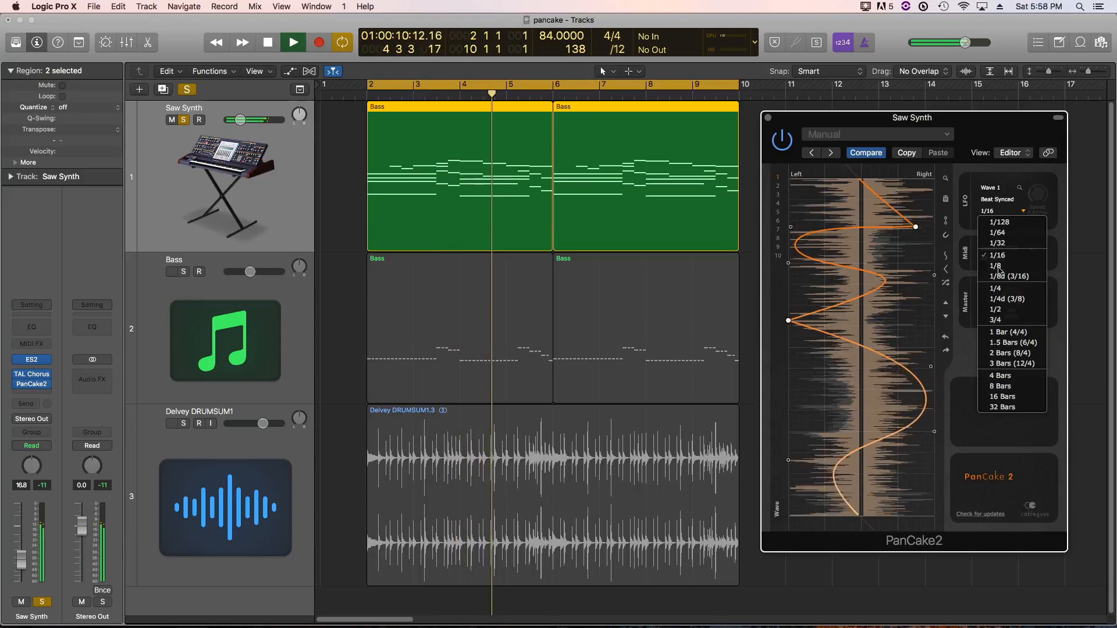
pyautogui.click(1002, 375)
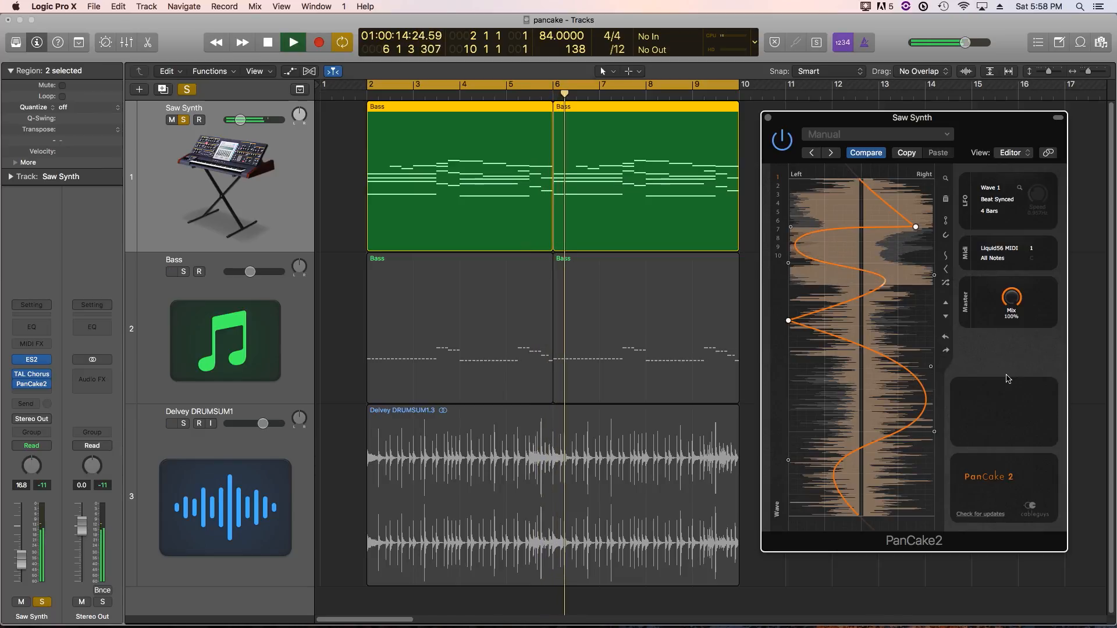
pyautogui.press('space')
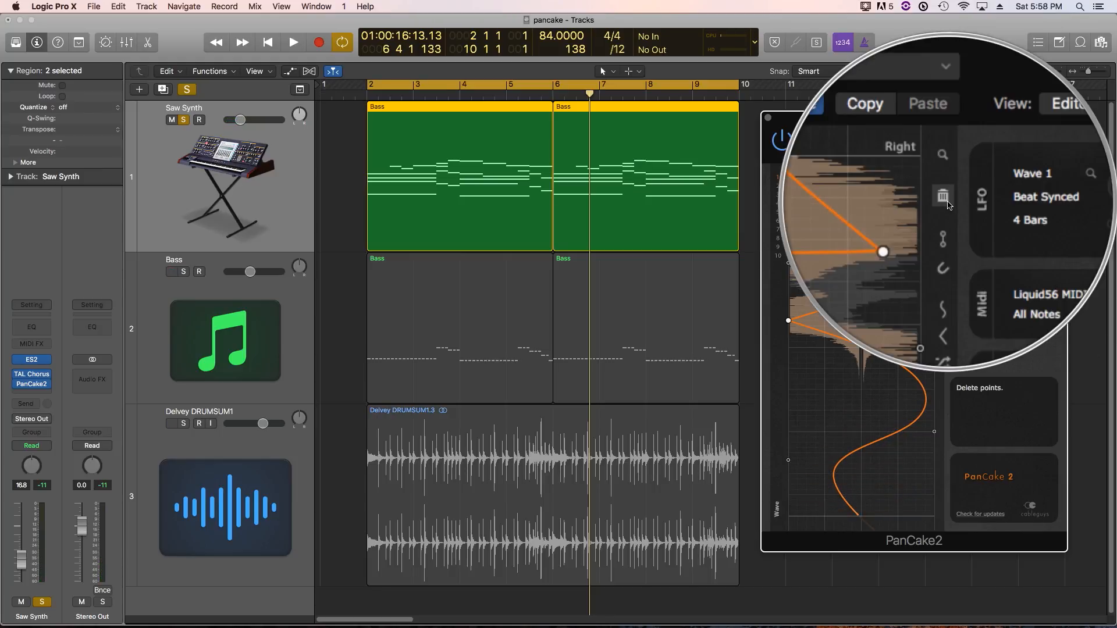
# Step: Delete all points of the pan curve and draw a step toward Left at its start and one toward Right about a quarter down
pyautogui.click(945, 199)
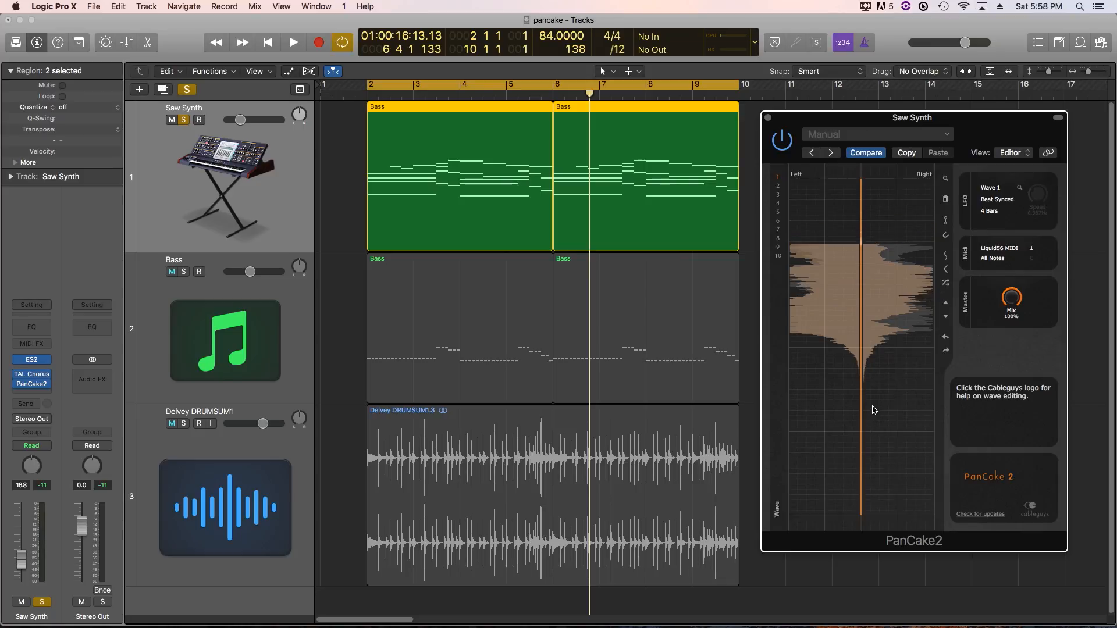
pyautogui.click(946, 221)
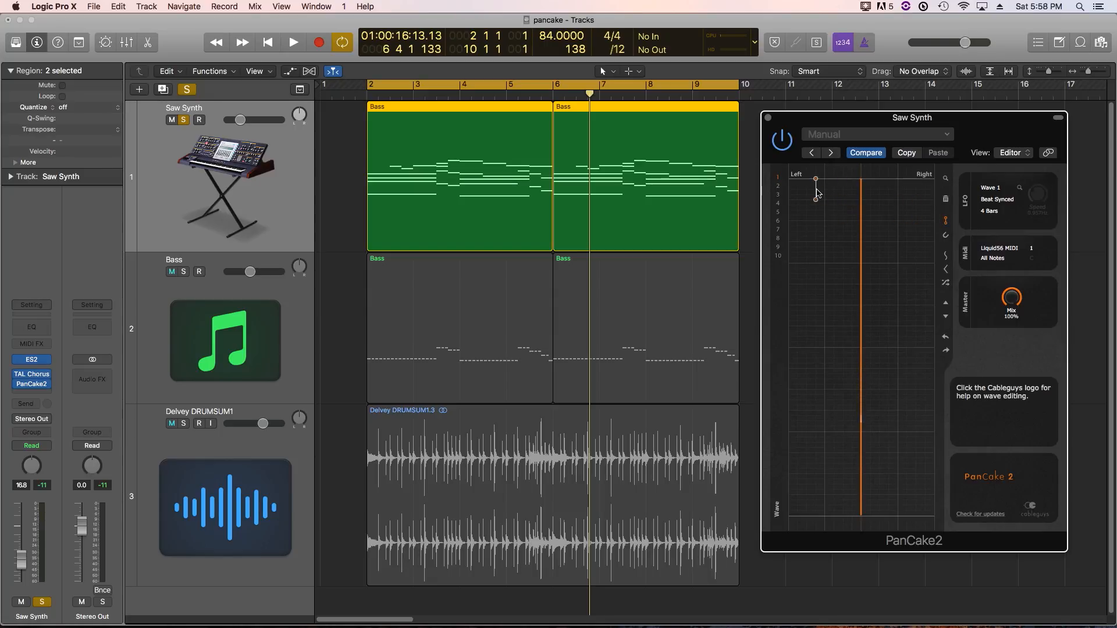
pyautogui.click(823, 195)
pyautogui.click(912, 256)
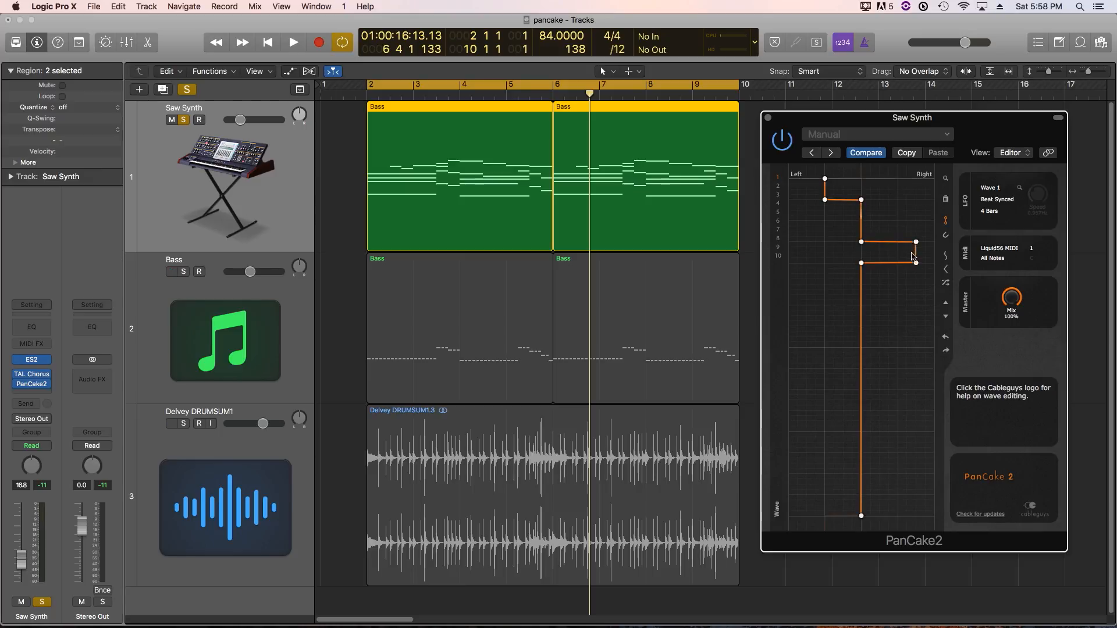
# Step: Add five more steps of varying width down the rest of the pan curve: Left, Right, slightly Left, farther Left, and far Right
pyautogui.click(826, 315)
pyautogui.click(897, 357)
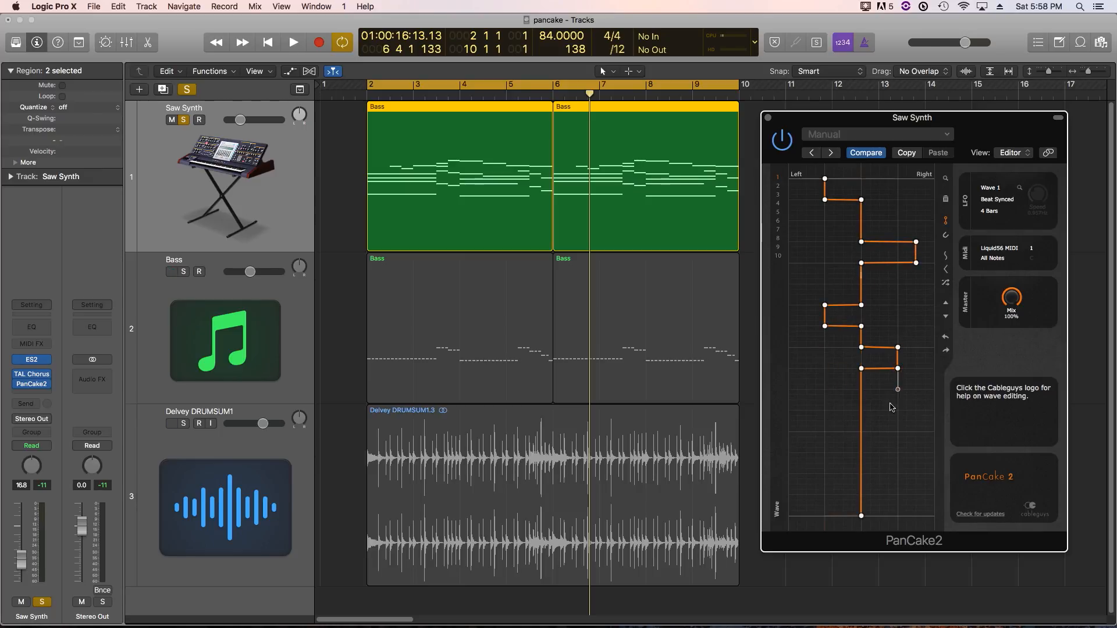
pyautogui.click(844, 401)
pyautogui.click(806, 442)
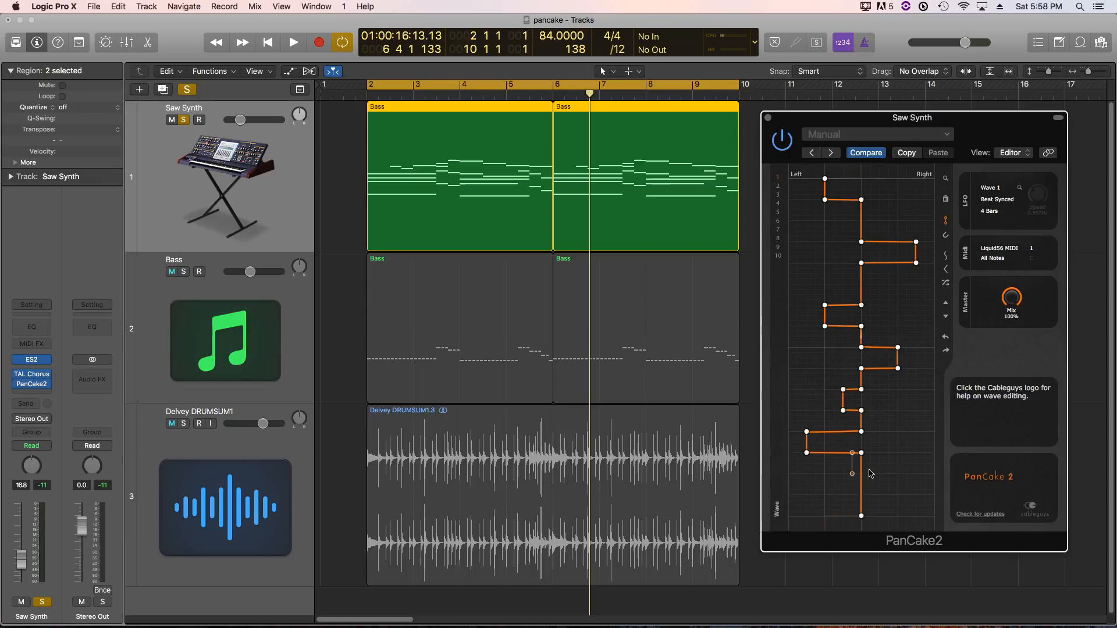
pyautogui.click(925, 484)
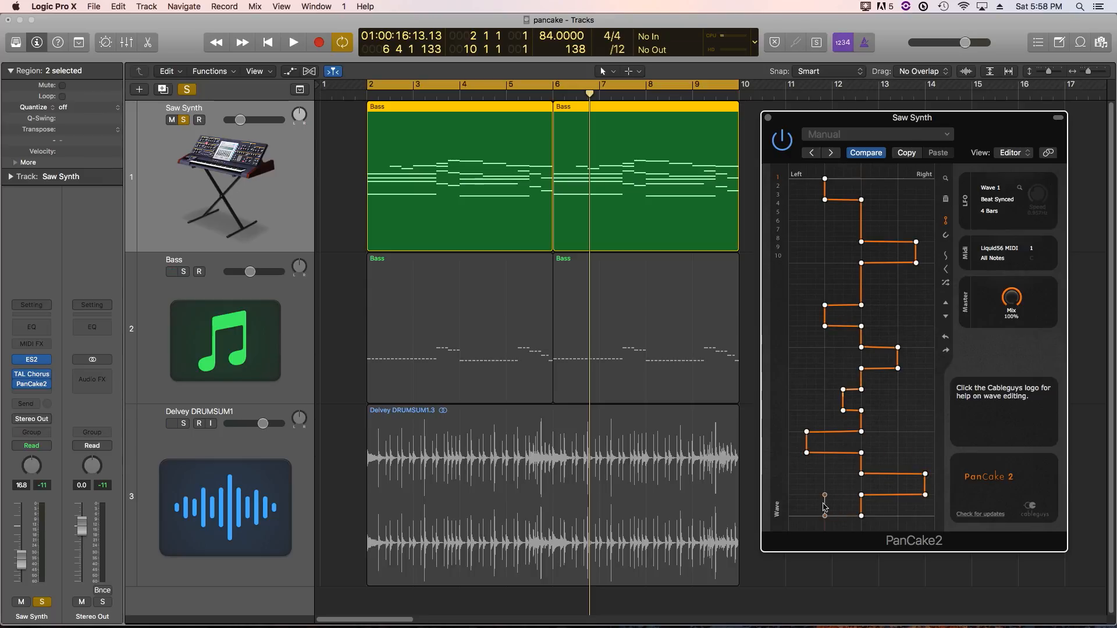
# Step: Play the track at an LFO rate of 1/4, fill the curve's upper gap with a Right and a Left step, and stop playback
pyautogui.press('space')
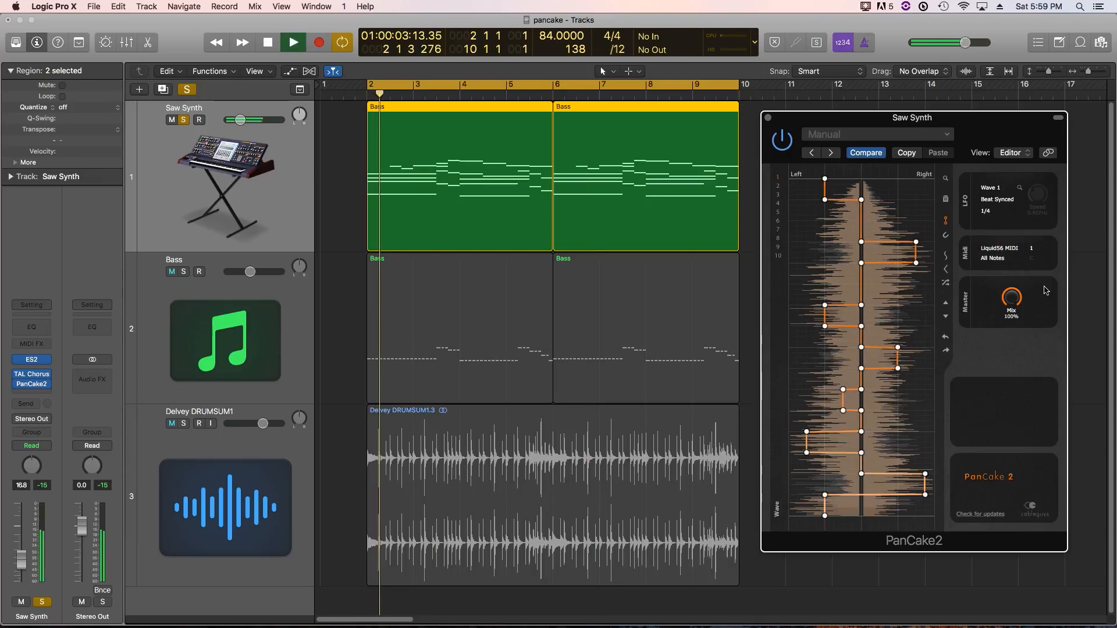
pyautogui.click(917, 211)
pyautogui.click(823, 233)
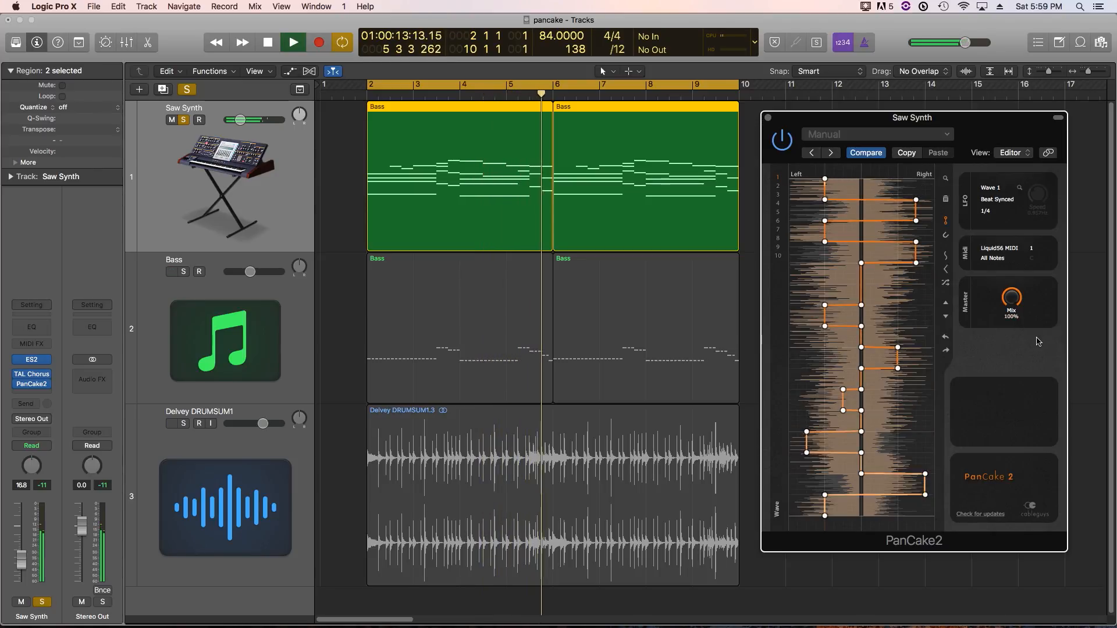
pyautogui.press('space')
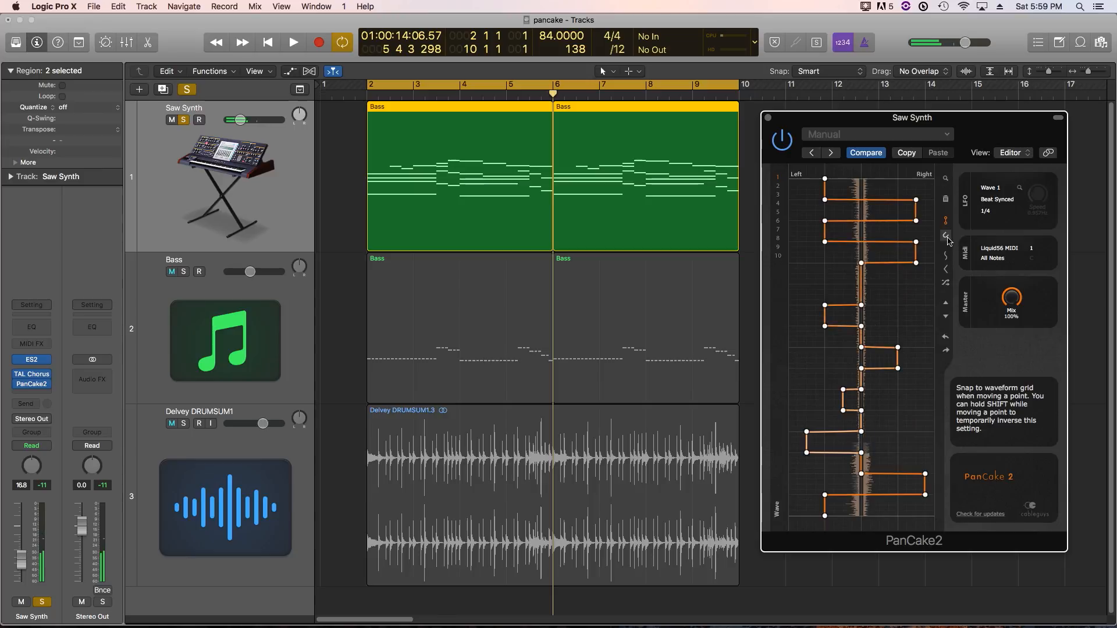
# Step: Turn on snapping to the waveform grid, lower the Master Mix to 63% while listening to playback, and stop
pyautogui.click(948, 242)
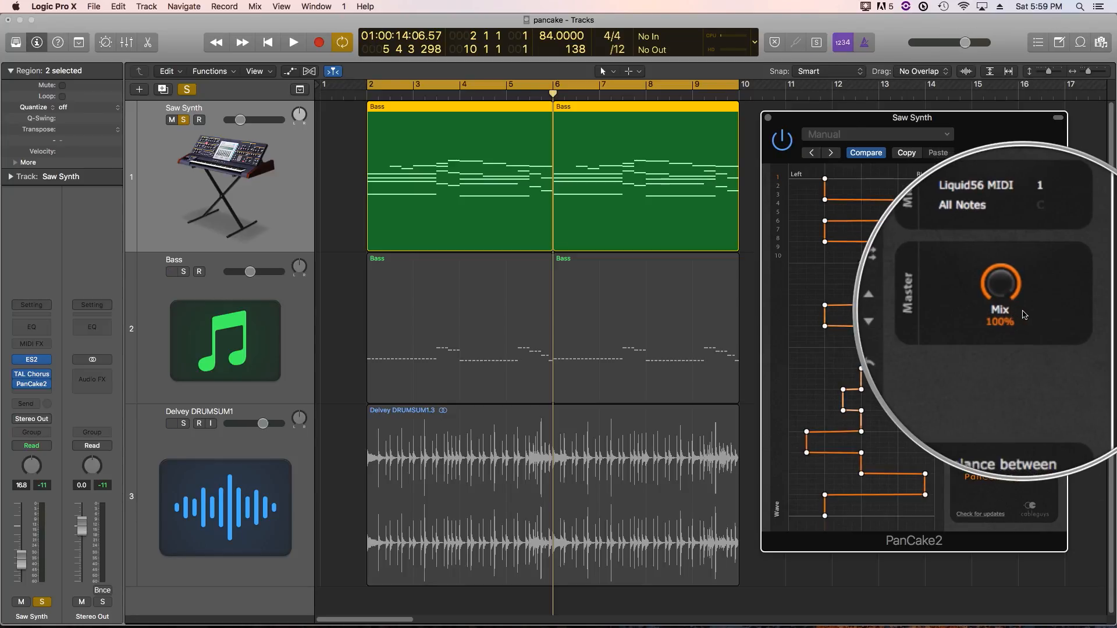
pyautogui.moveTo(1012, 298); pyautogui.dragTo(1012, 290)
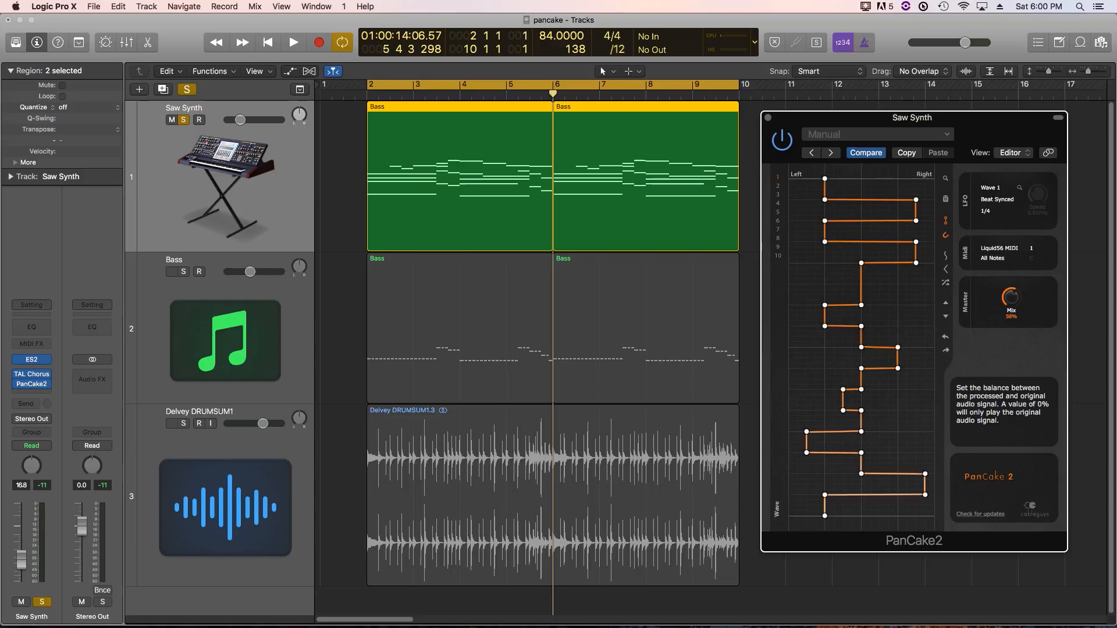
pyautogui.moveTo(1013, 301); pyautogui.dragTo(1014, 299)
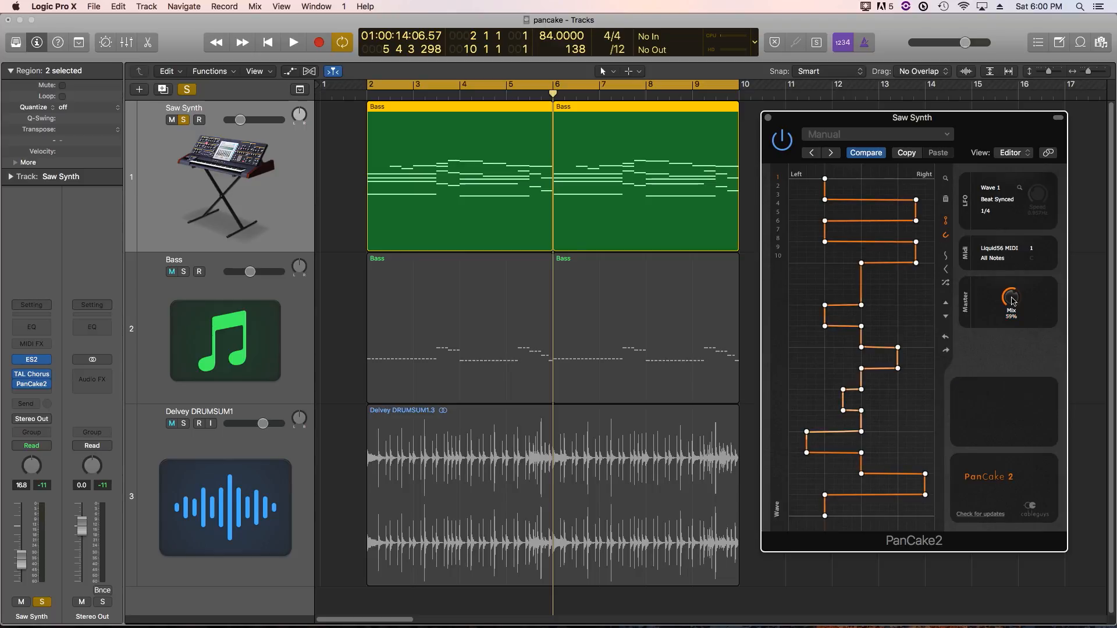
pyautogui.press('space')
pyautogui.moveTo(1014, 301)
pyautogui.mouseDown()
pyautogui.moveTo(1013, 342)
pyautogui.moveTo(1013, 253)
pyautogui.moveTo(1014, 293)
pyautogui.mouseUp()
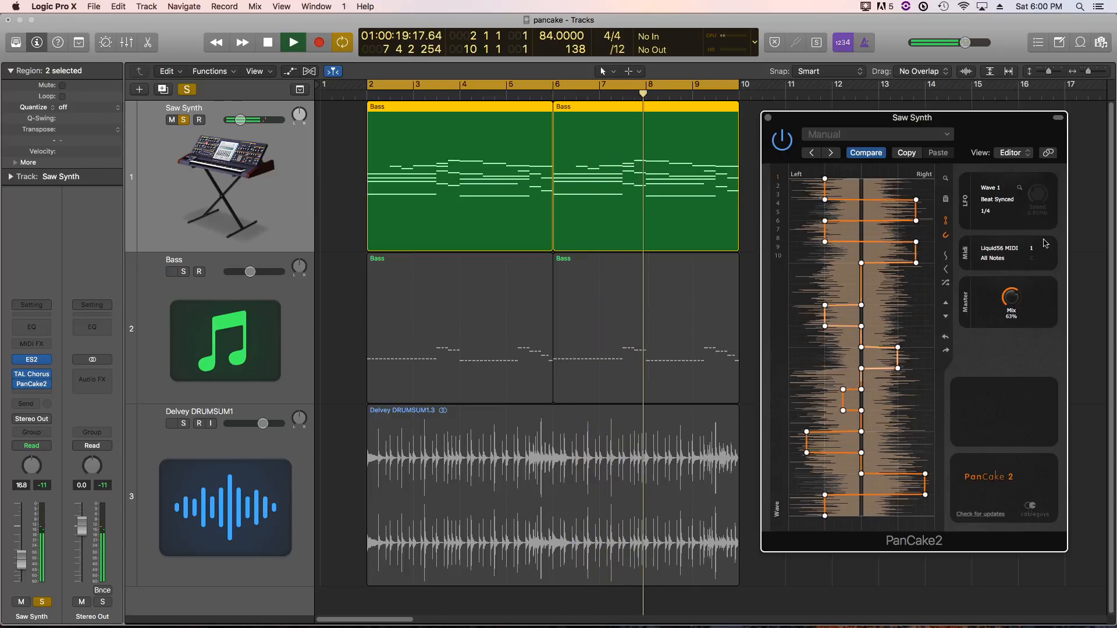
pyautogui.press('space')
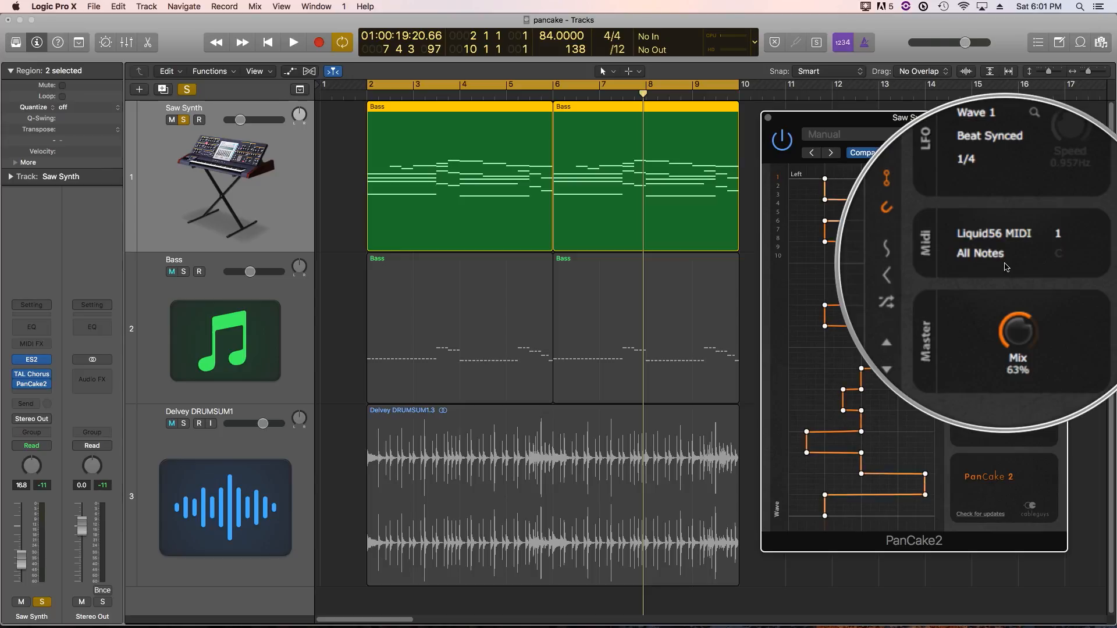
# Step: Unsolo the Saw Synth track, play the full mix, and set the LFO rate to 1 Bar (4/4)
pyautogui.click(184, 120)
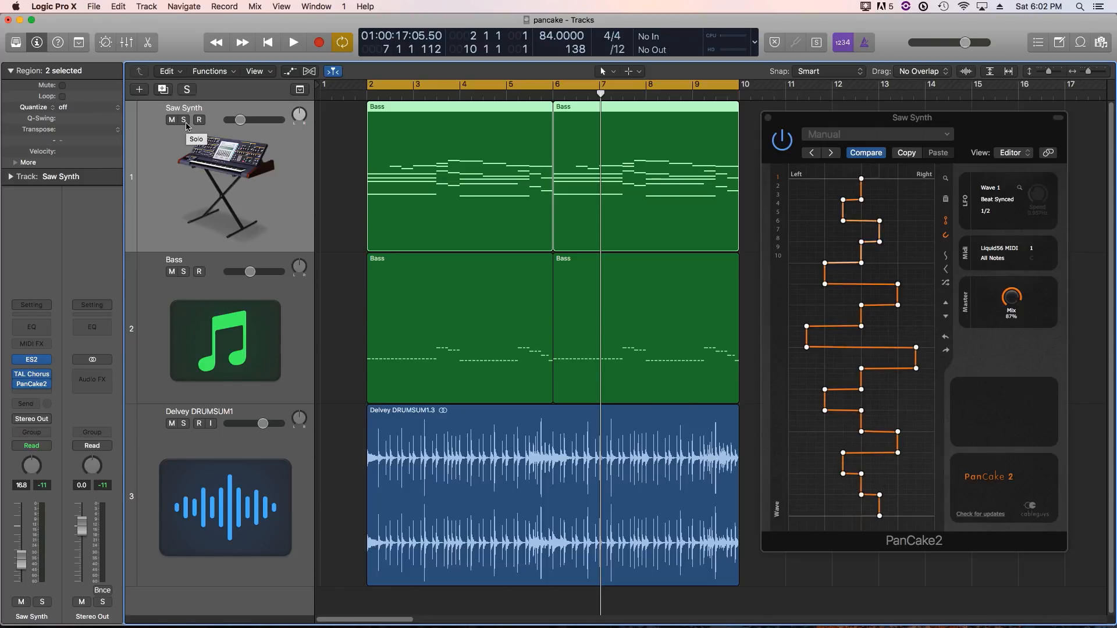
pyautogui.press('space')
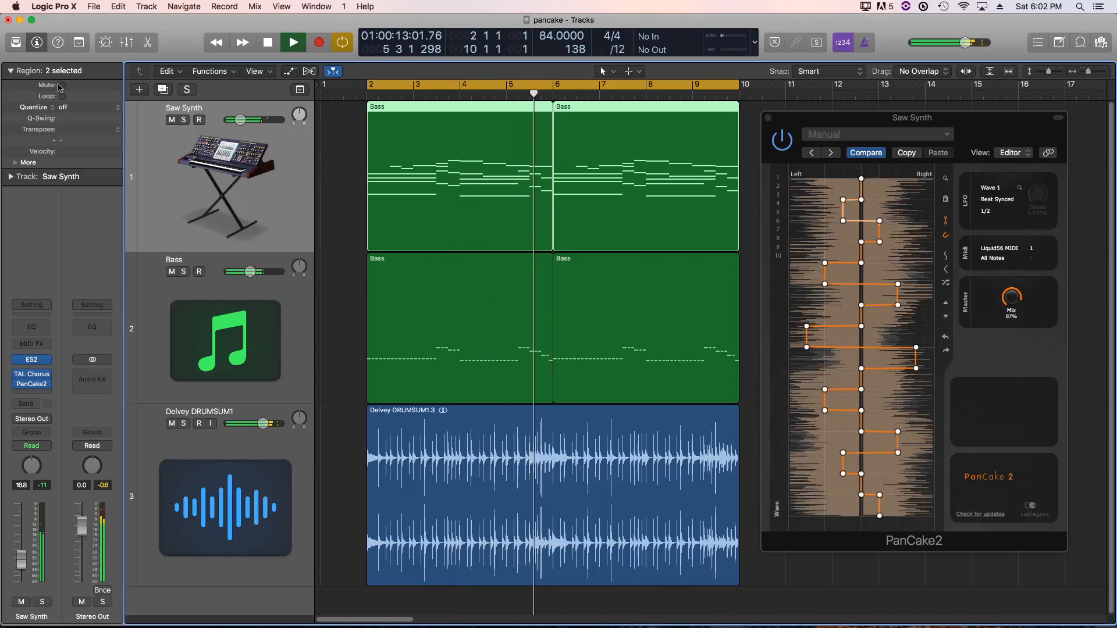
pyautogui.click(985, 211)
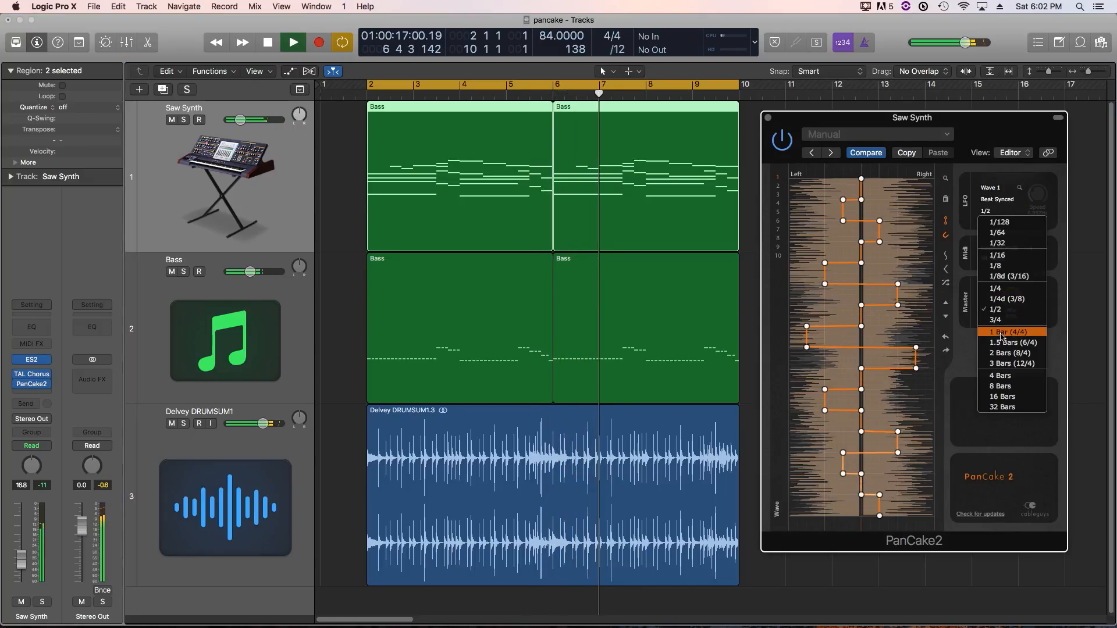
pyautogui.click(997, 332)
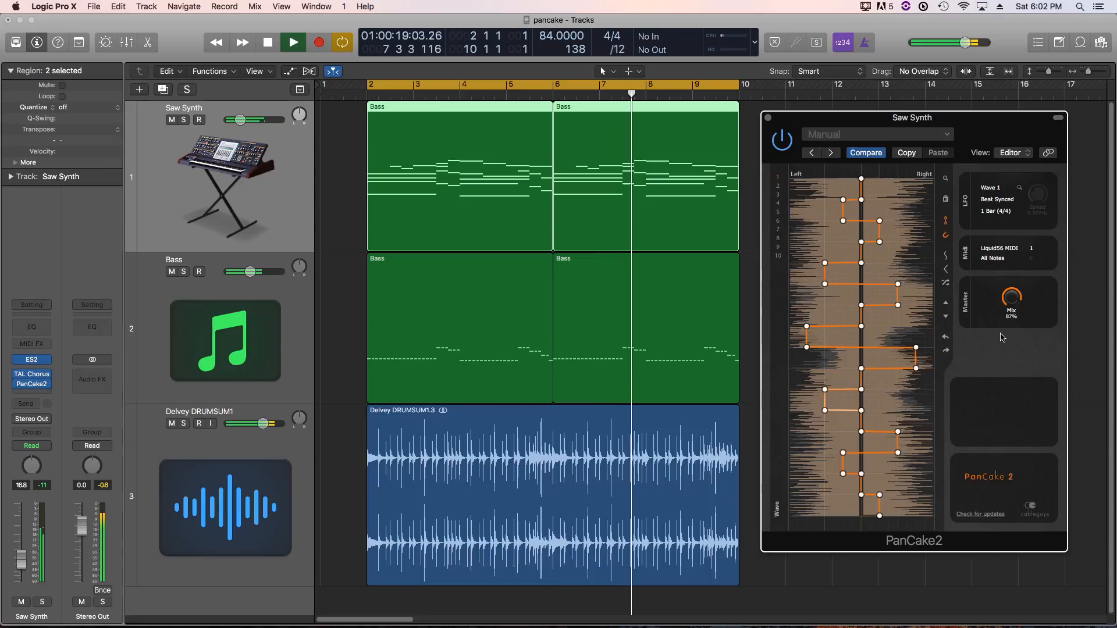